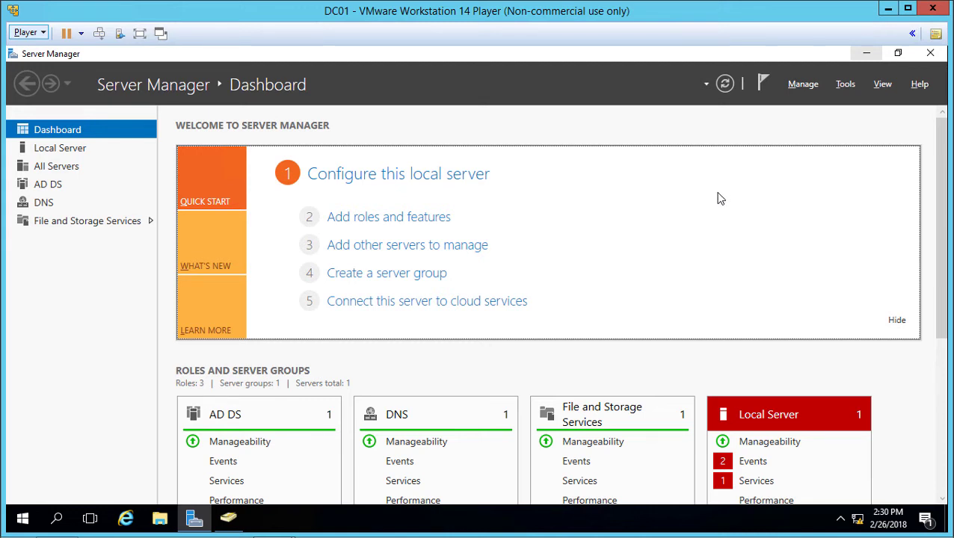
Launch the Add Roles and Features wizard for a role-based installation on DC01
{"action": "left_click", "coordinate": [404, 222]}
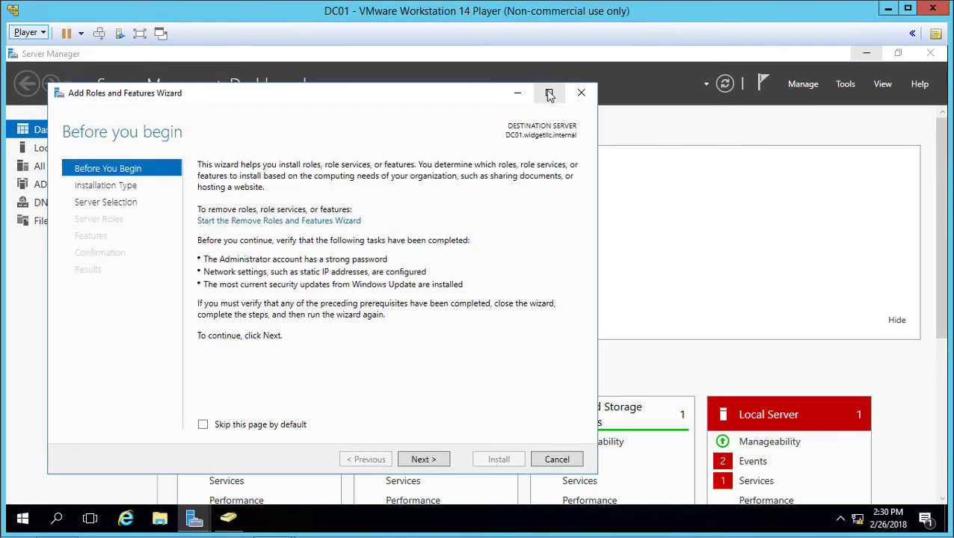
{"action": "left_click", "coordinate": [549, 92]}
{"action": "left_click", "coordinate": [768, 493]}
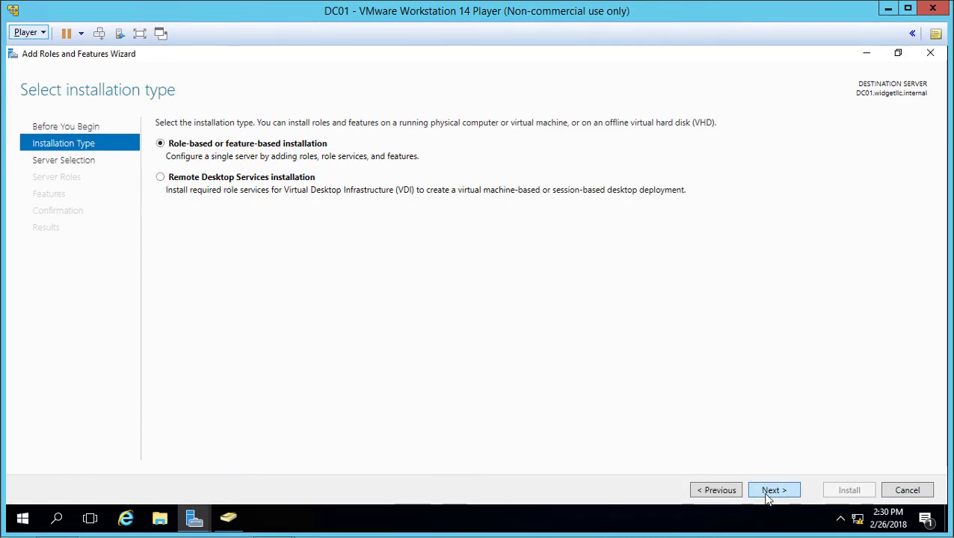
{"action": "left_click", "coordinate": [771, 491]}
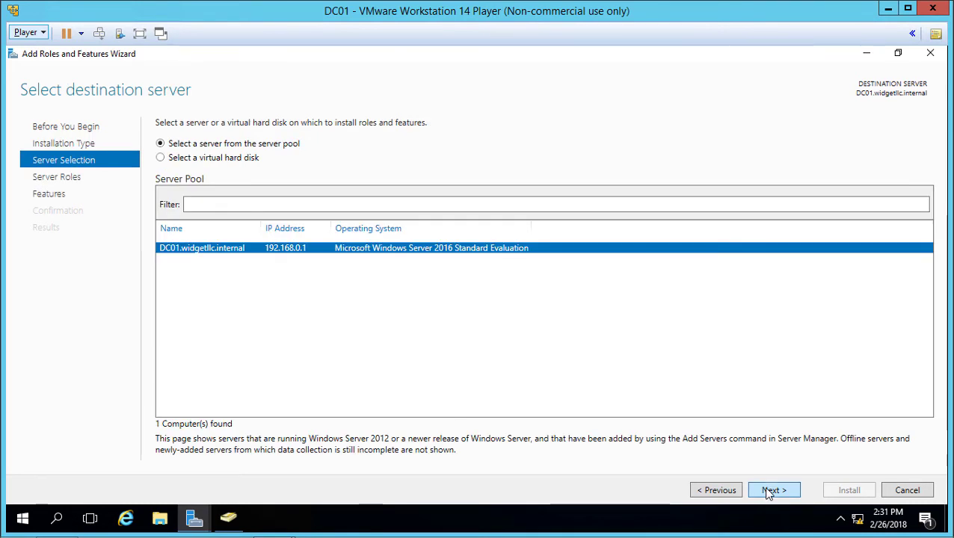
{"action": "left_click", "coordinate": [769, 494]}
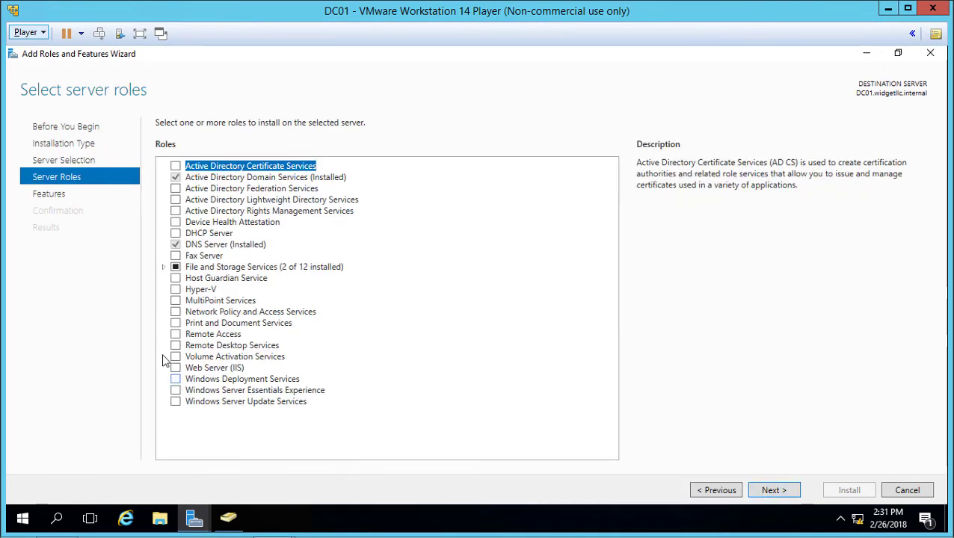
Select DFS Namespaces and DFS Replication, plus required features, and proceed to confirmation
{"action": "left_click", "coordinate": [163, 267]}
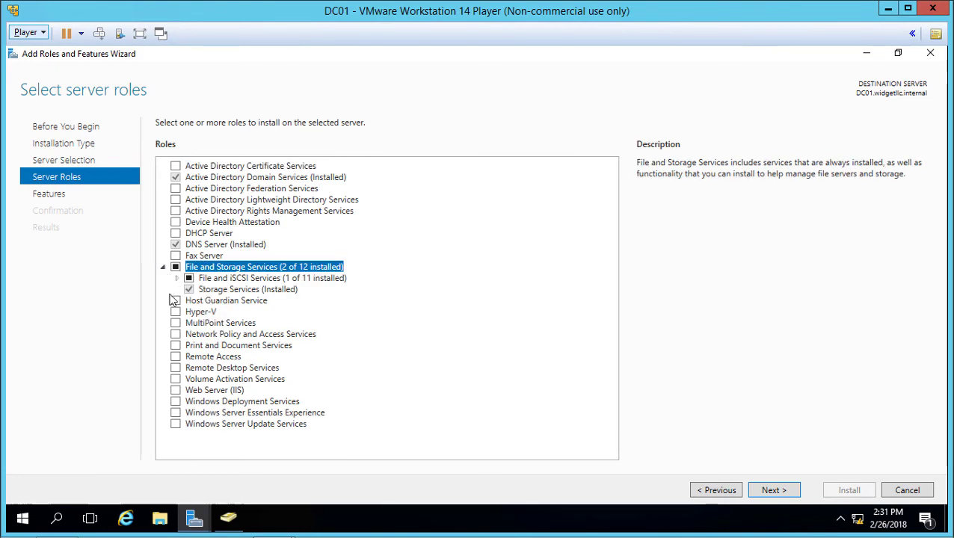
{"action": "left_click", "coordinate": [177, 279]}
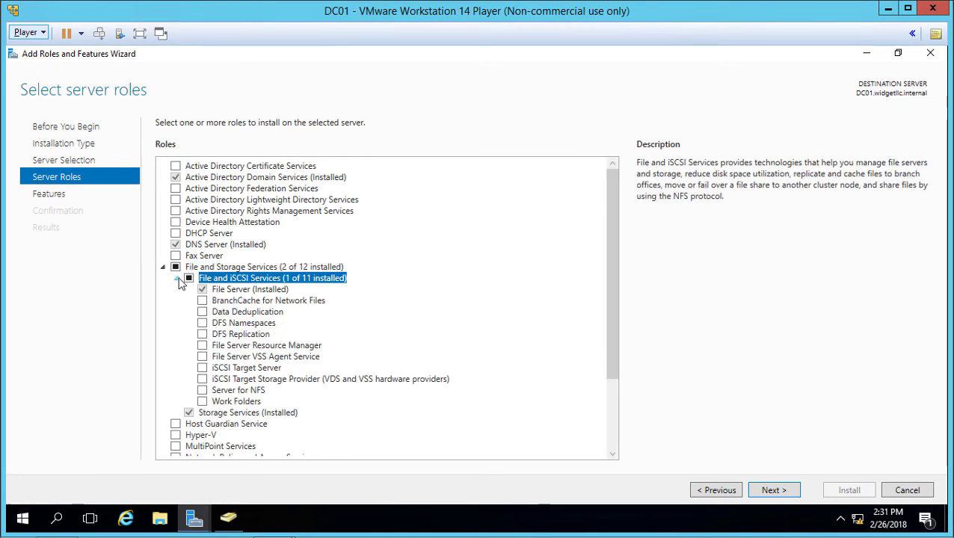
{"action": "left_click", "coordinate": [203, 324]}
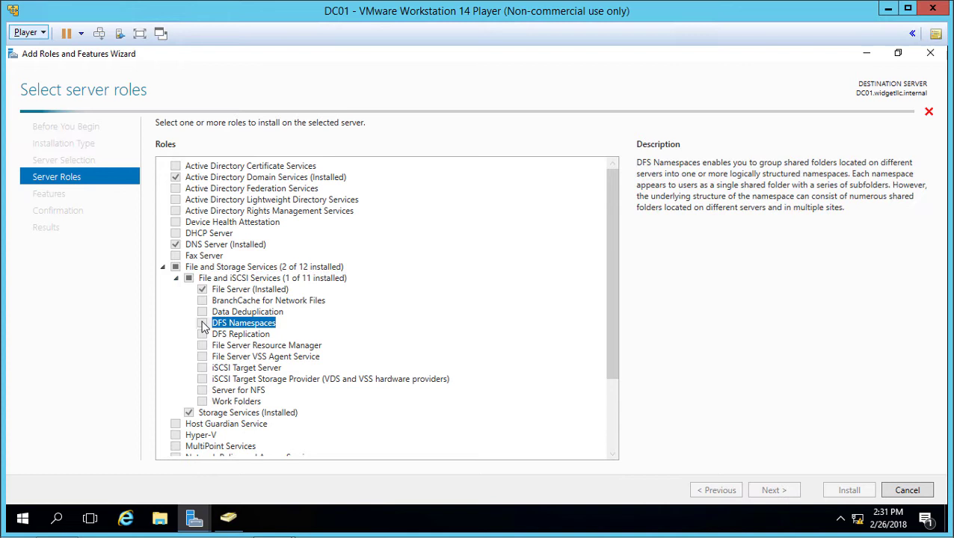
{"action": "left_click", "coordinate": [513, 391]}
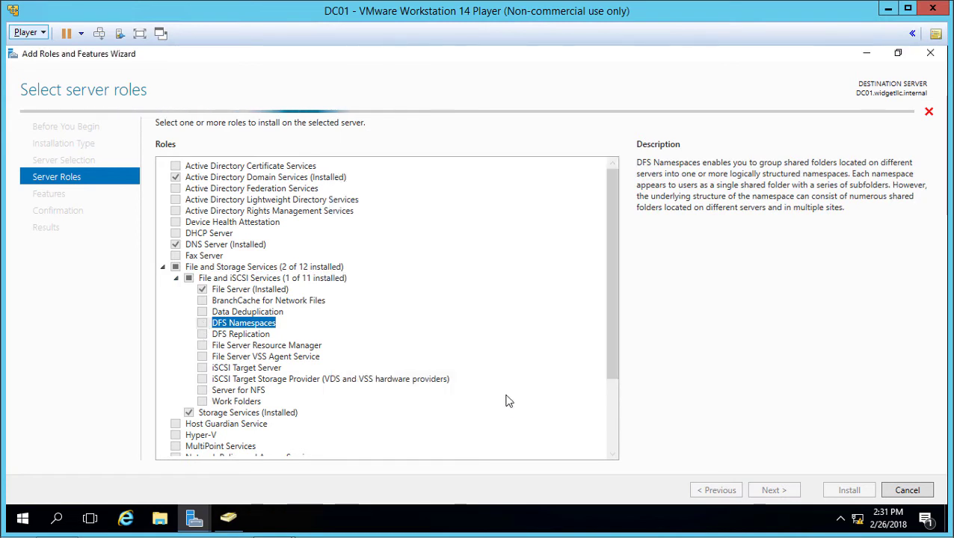
{"action": "left_click", "coordinate": [202, 334]}
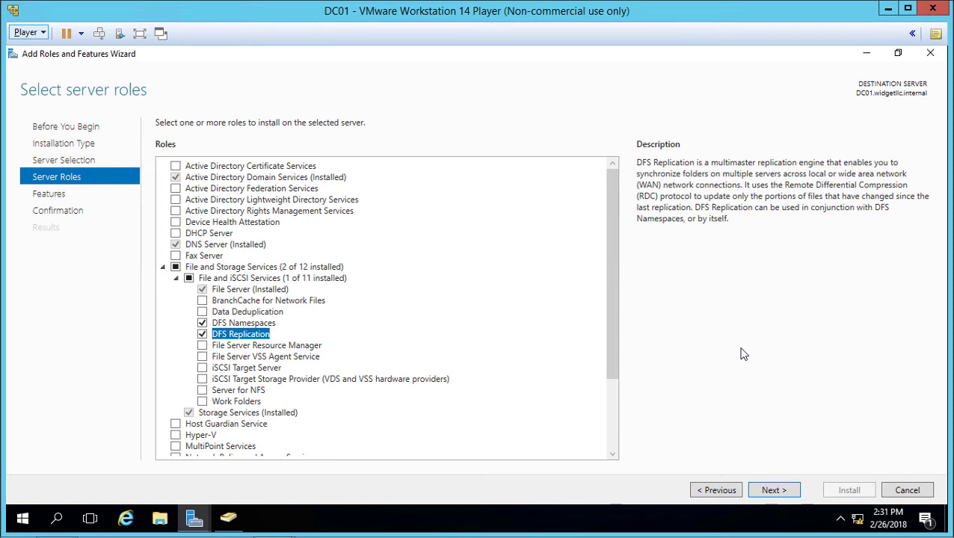
{"action": "left_click", "coordinate": [782, 496]}
{"action": "left_click", "coordinate": [781, 494]}
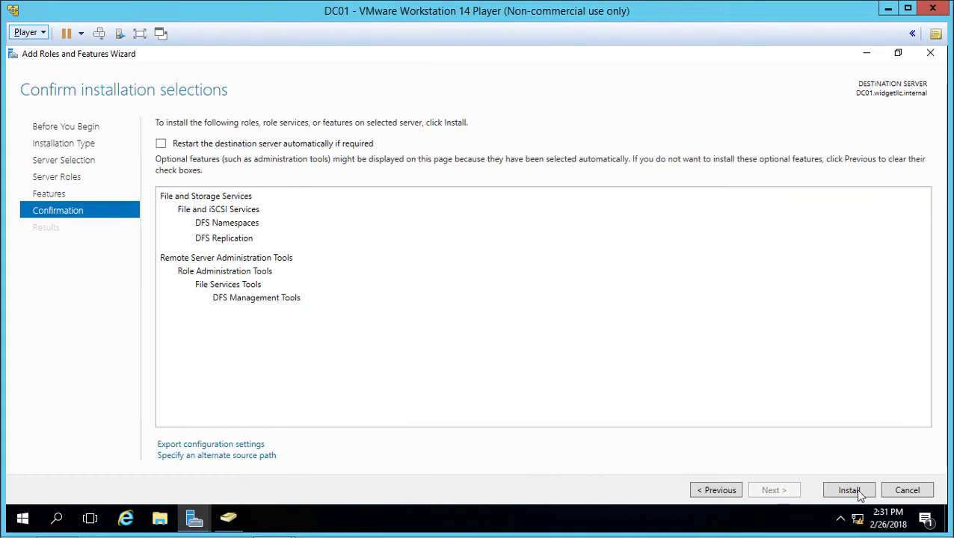
Start installing the selected DFS Namespaces and DFS Replication roles
{"action": "left_click", "coordinate": [852, 491]}
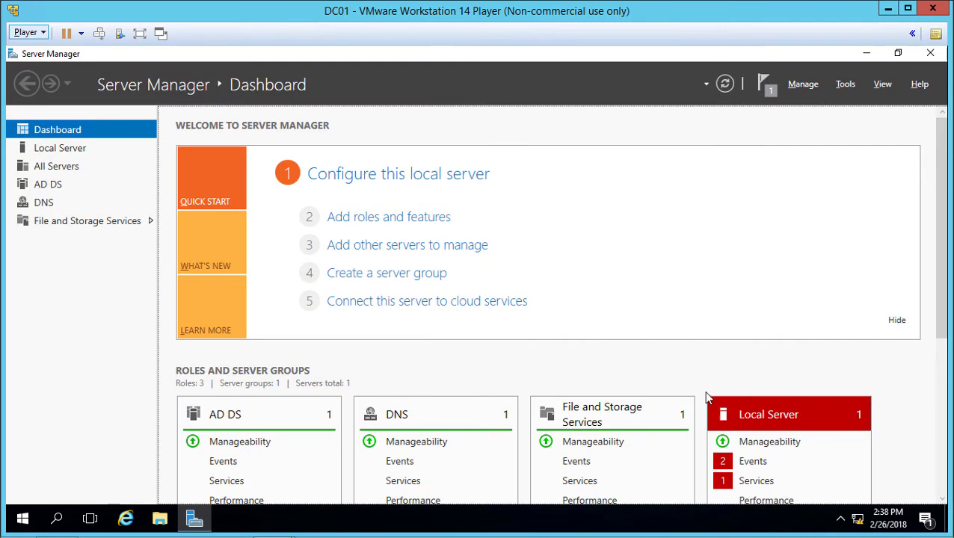
Open File Explorer at the contents of Local Disk (C:)
{"action": "mouse_move", "coordinate": [190, 523]}
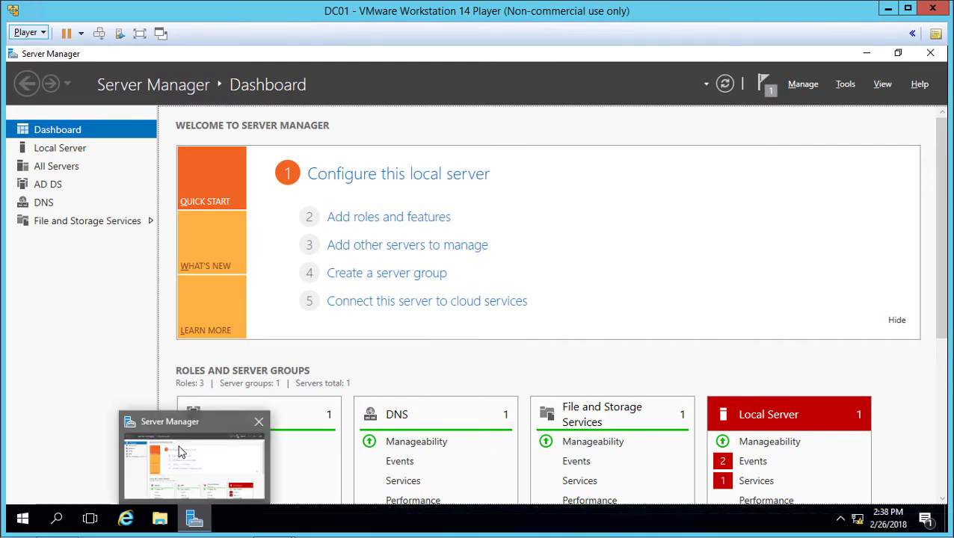
{"action": "left_click", "coordinate": [159, 520]}
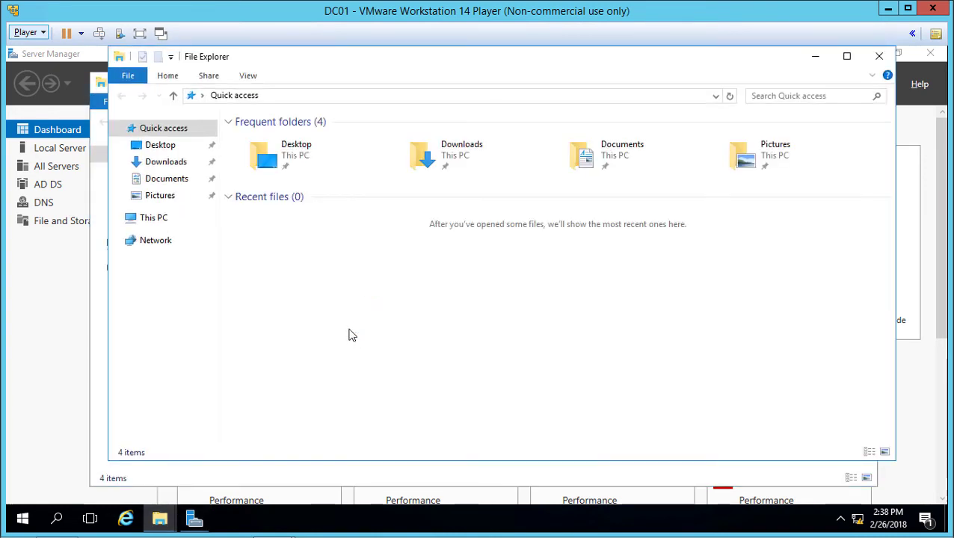
{"action": "left_click", "coordinate": [149, 220]}
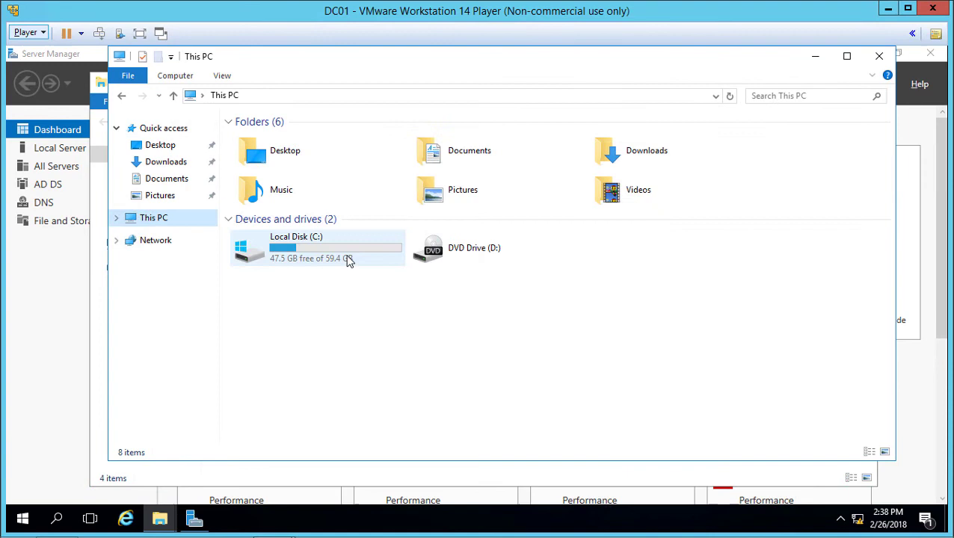
{"action": "double_click", "coordinate": [307, 241]}
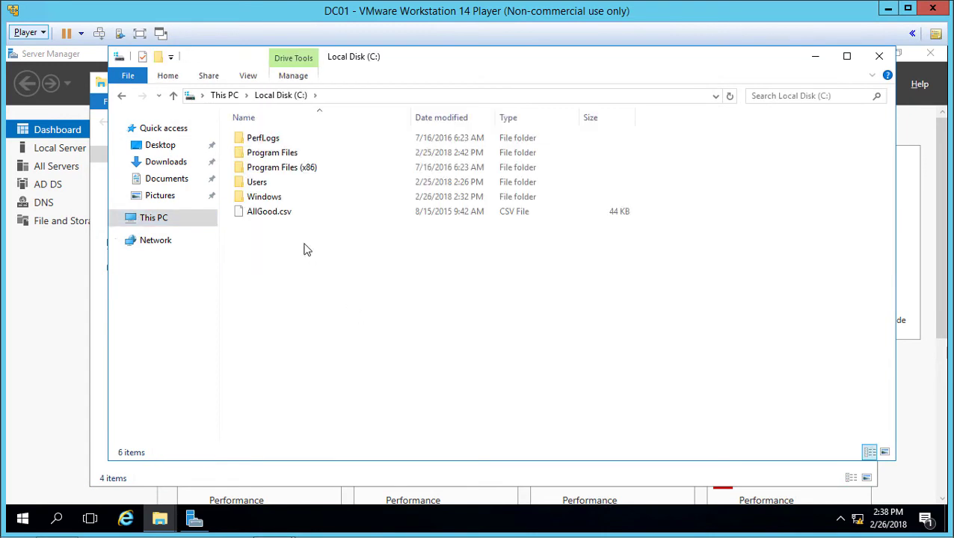
Create a new folder named Data at the root of C:
{"action": "right_click", "coordinate": [303, 249]}
{"action": "mouse_move", "coordinate": [383, 378]}
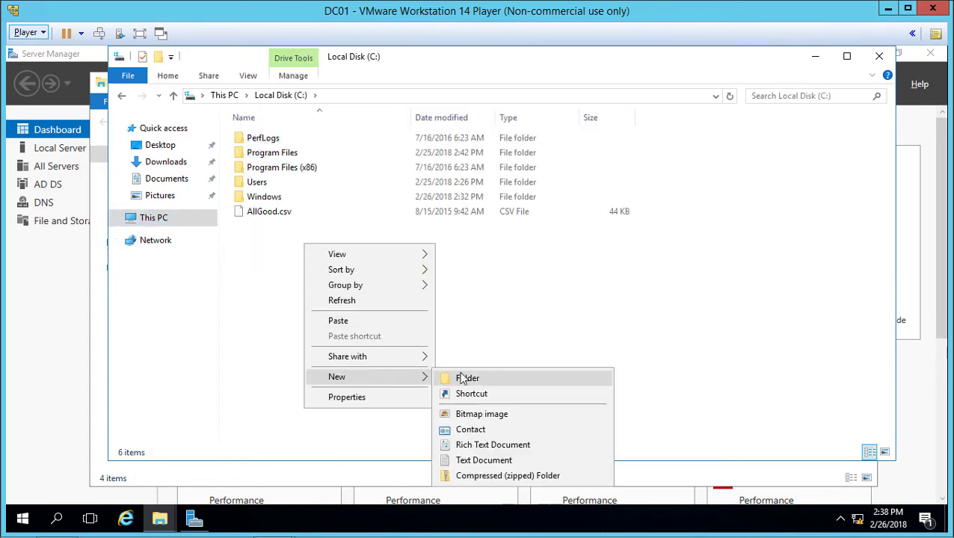
{"action": "left_click", "coordinate": [463, 379]}
{"action": "type", "text": "Dat"}
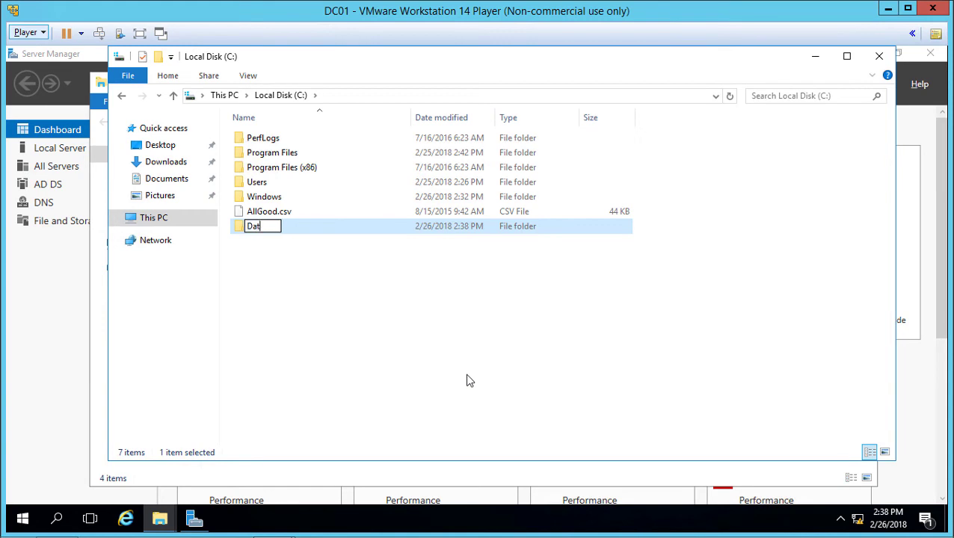
{"action": "type", "text": "a"}
{"action": "key", "text": "Return"}
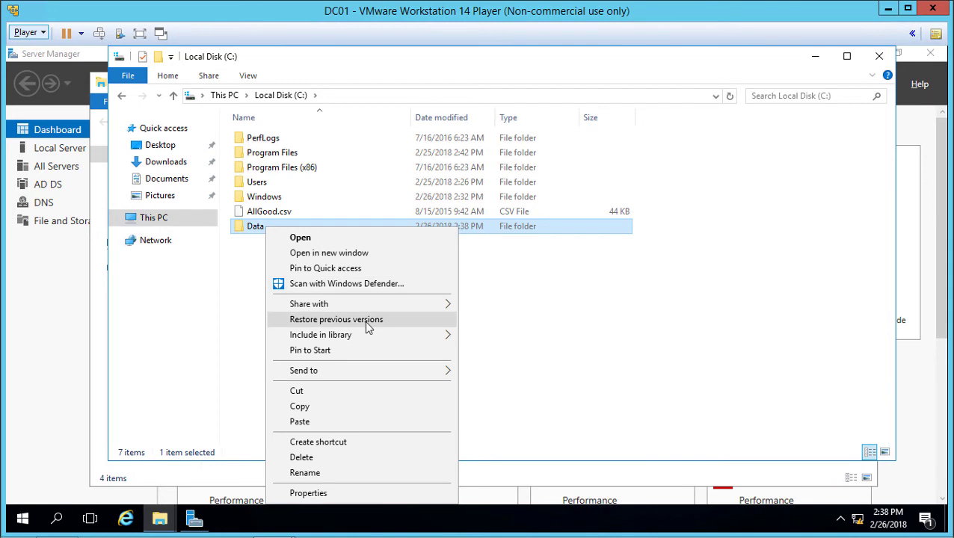
Share the Data folder through Advanced Sharing with Everyone given full control
{"action": "key", "text": "r"}
{"action": "left_click", "coordinate": [330, 195]}
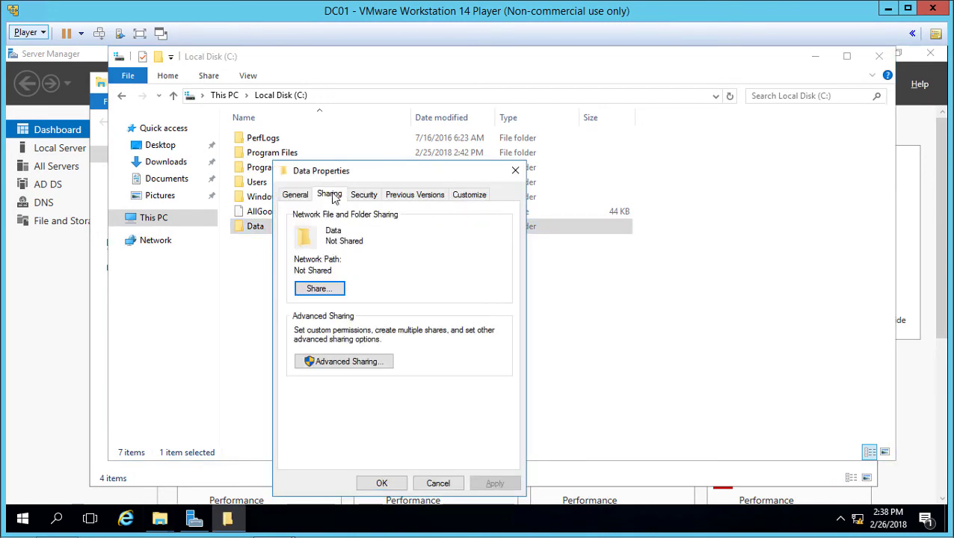
{"action": "left_click", "coordinate": [348, 362]}
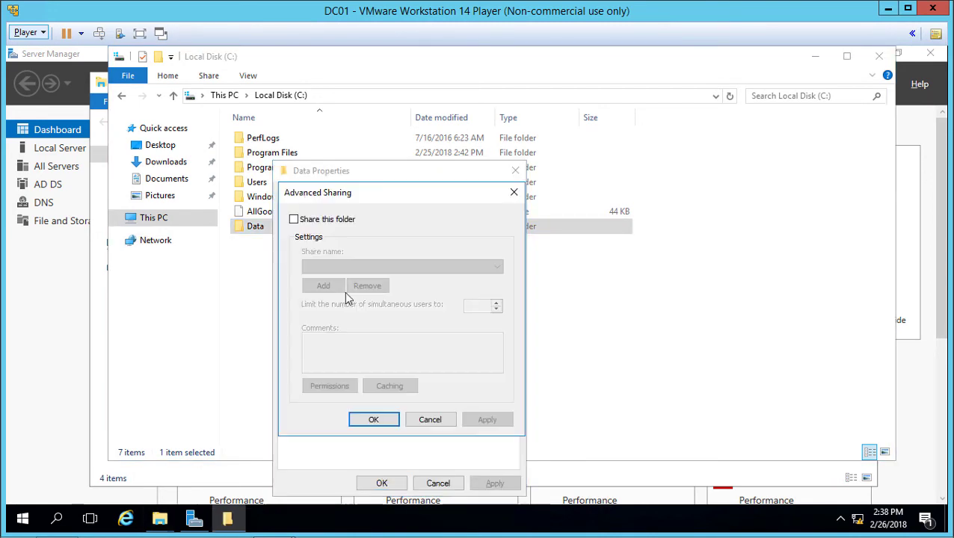
{"action": "left_click", "coordinate": [307, 225]}
{"action": "left_click", "coordinate": [337, 387]}
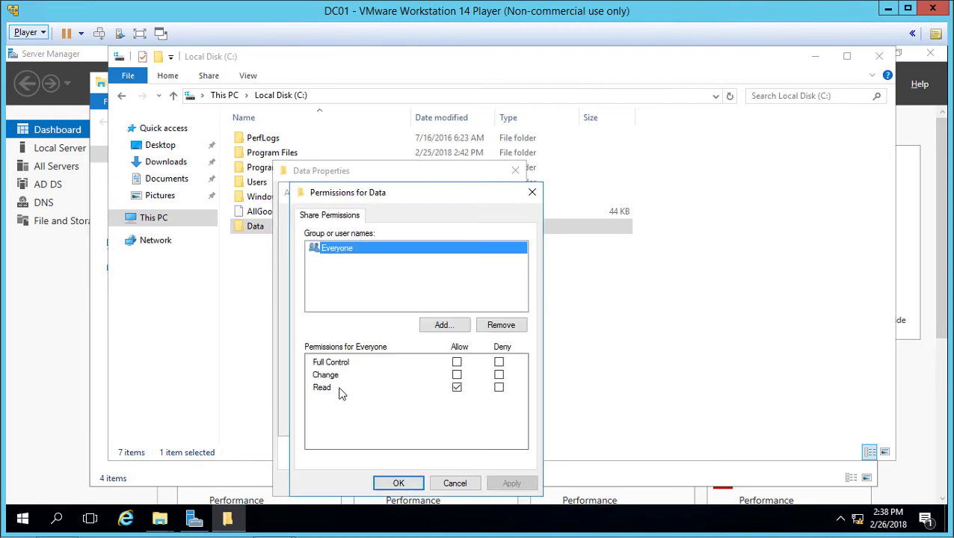
{"action": "left_click", "coordinate": [457, 363]}
{"action": "left_click", "coordinate": [397, 483]}
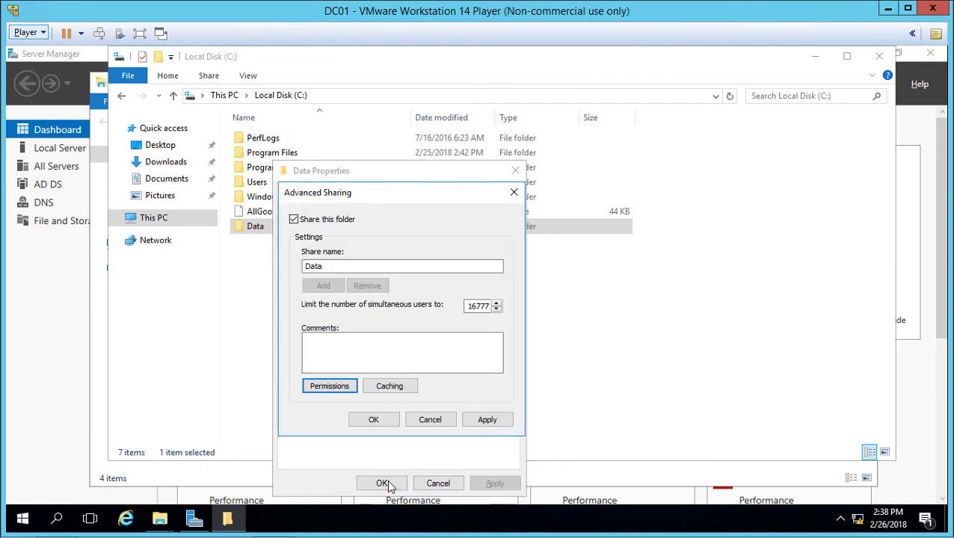
{"action": "left_click", "coordinate": [377, 421]}
Add Domain Users to Data's security permissions with Full control allowed, then close
{"action": "left_click", "coordinate": [365, 197]}
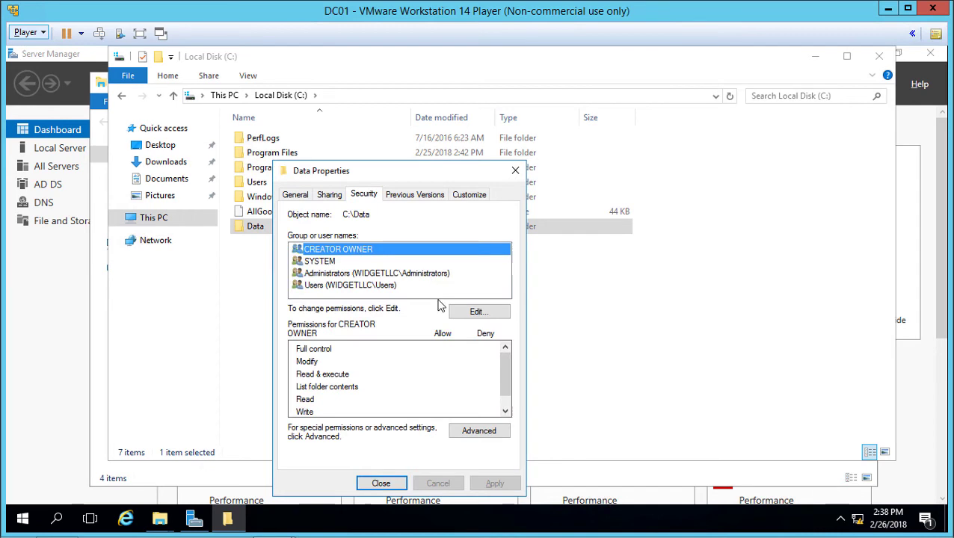
{"action": "left_click", "coordinate": [475, 312]}
{"action": "left_click", "coordinate": [453, 348]}
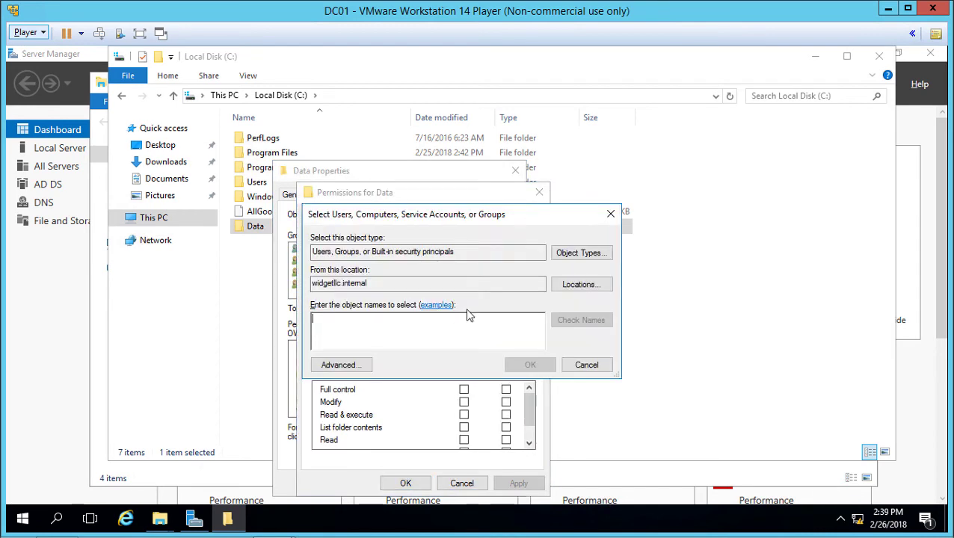
{"action": "type", "text": "domain use"}
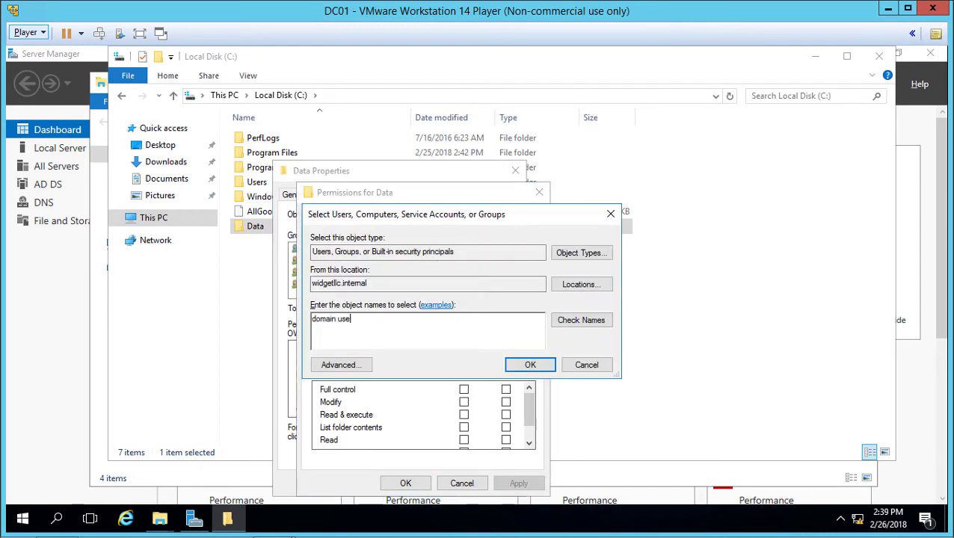
{"action": "type", "text": "rs"}
{"action": "left_click", "coordinate": [560, 322]}
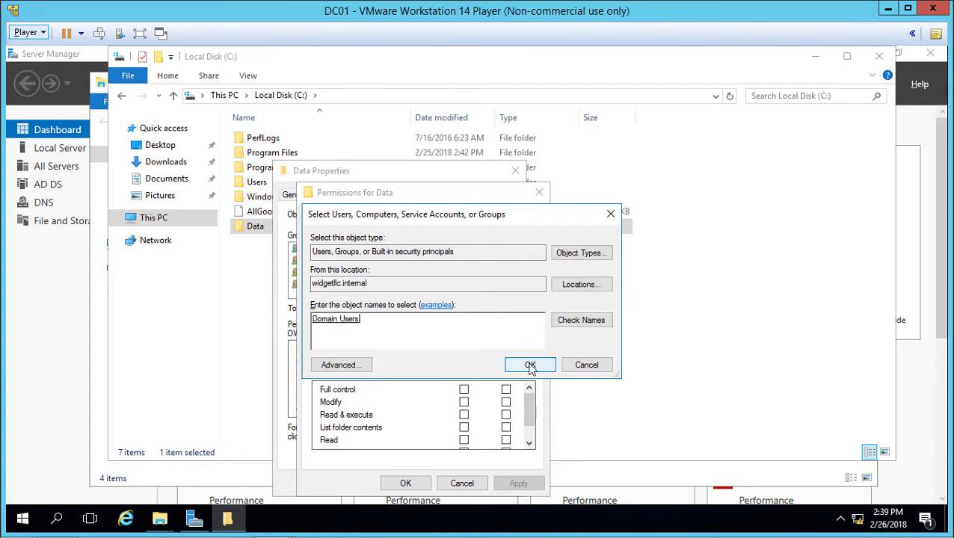
{"action": "left_click", "coordinate": [530, 365]}
{"action": "left_click", "coordinate": [463, 389]}
{"action": "left_click", "coordinate": [406, 483]}
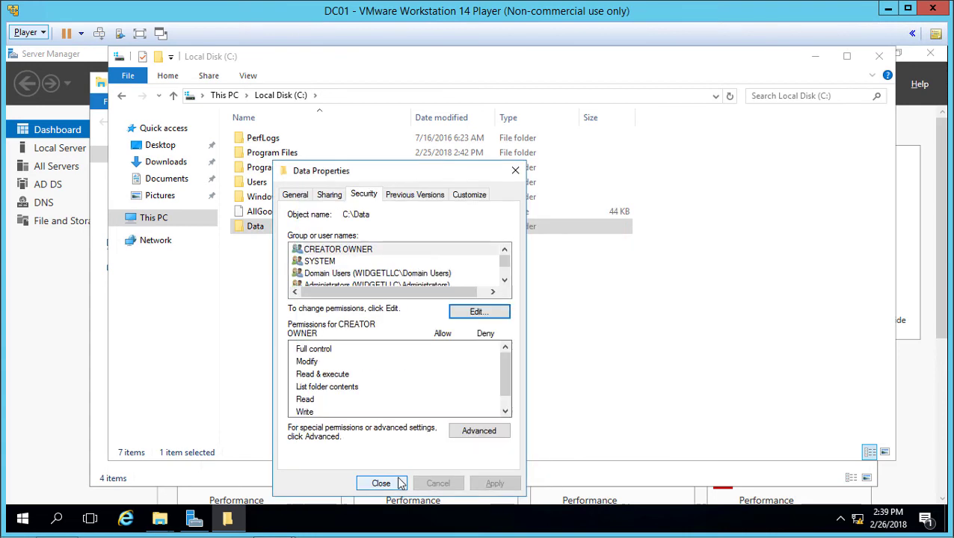
{"action": "left_click", "coordinate": [390, 484]}
Browse to \\dc01 and locate its Data share
{"action": "left_click", "coordinate": [336, 98]}
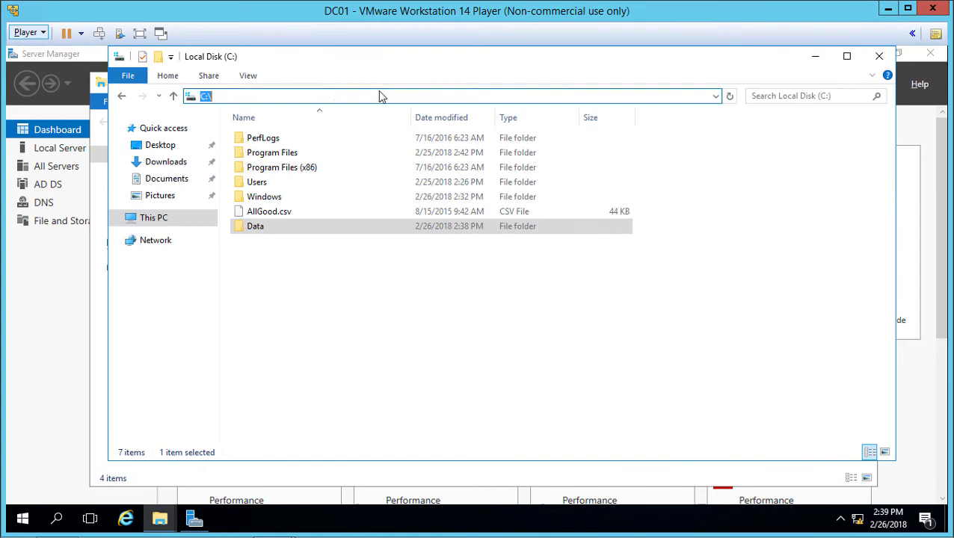
{"action": "type", "text": "\\dc01"}
{"action": "key", "text": "Return"}
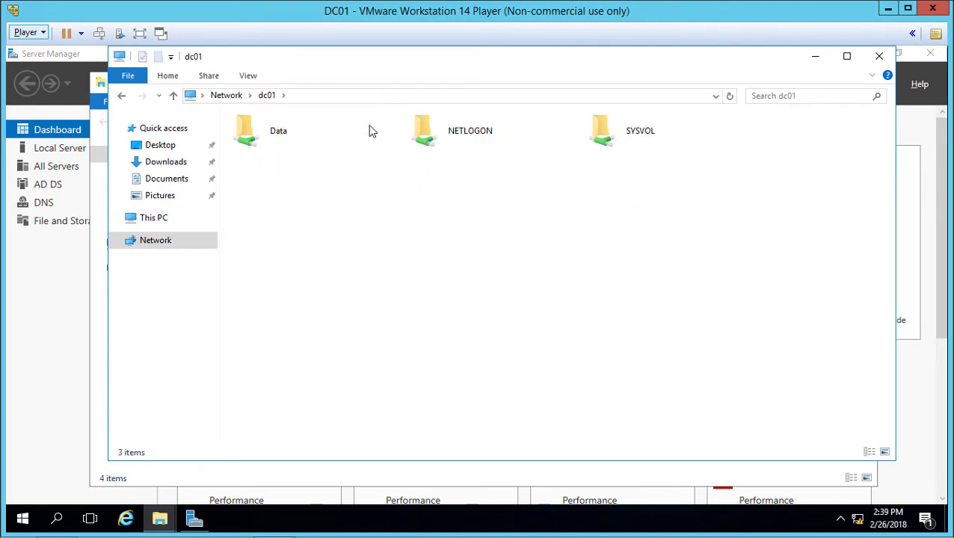
{"action": "left_click", "coordinate": [288, 133]}
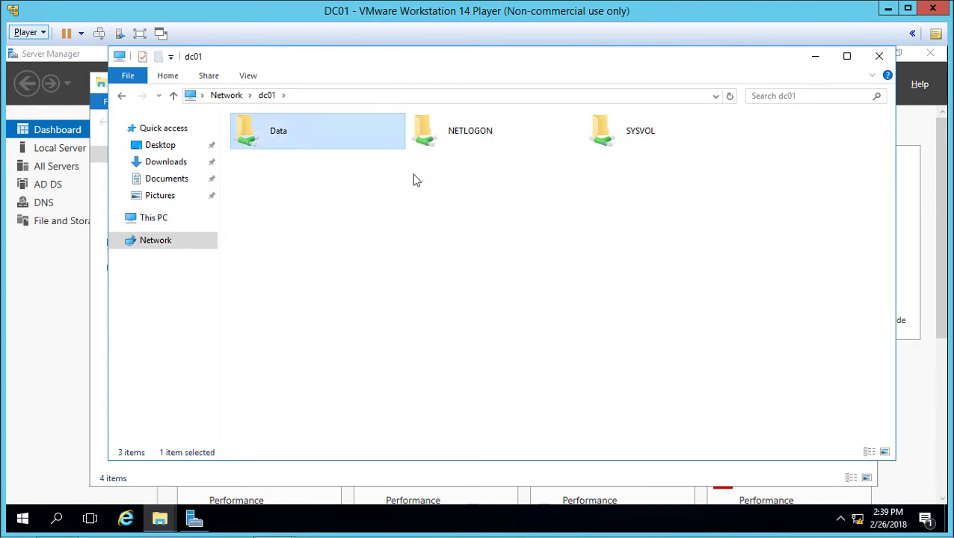
Browse to \\dc02, open its empty Data share, and return to its share list
{"action": "left_click", "coordinate": [376, 95]}
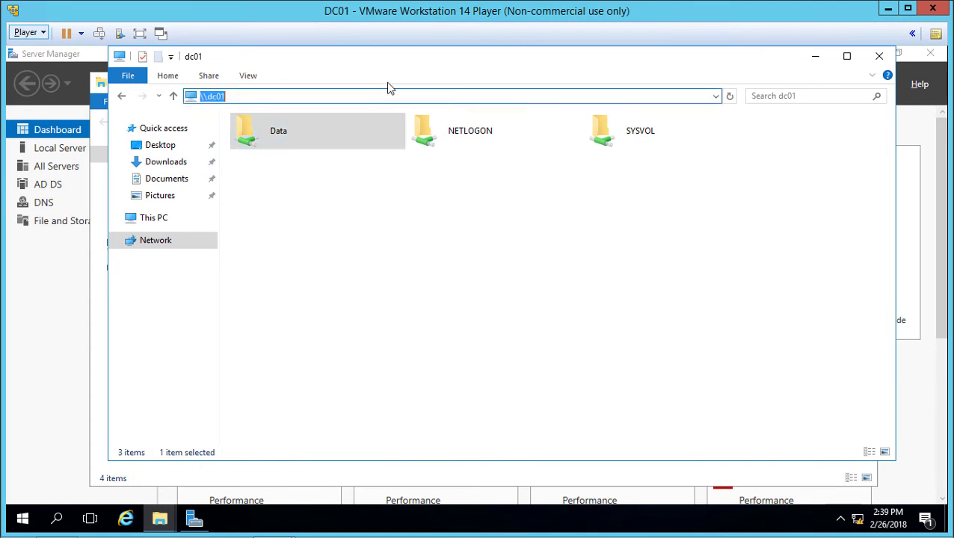
{"action": "type", "text": "\\\\dc02"}
{"action": "key", "text": "Return"}
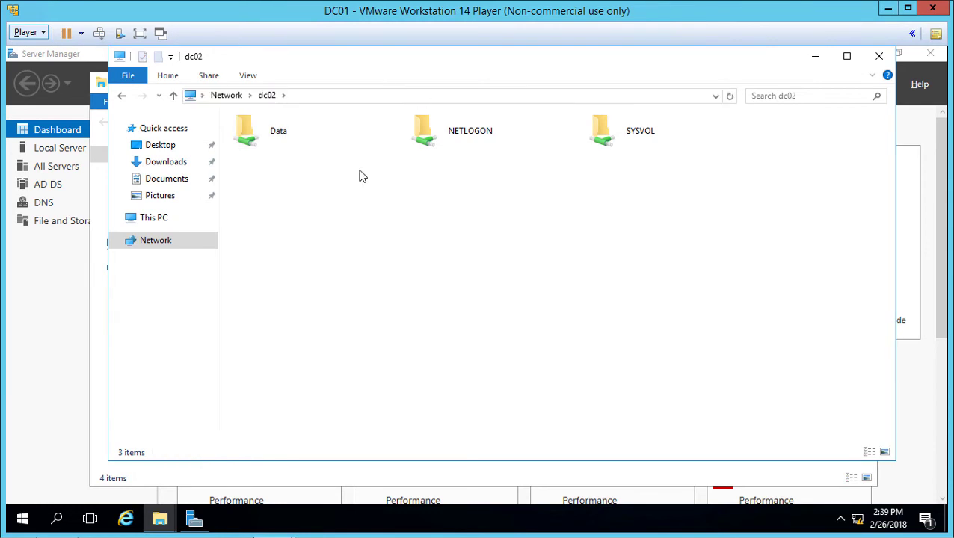
{"action": "double_click", "coordinate": [302, 140]}
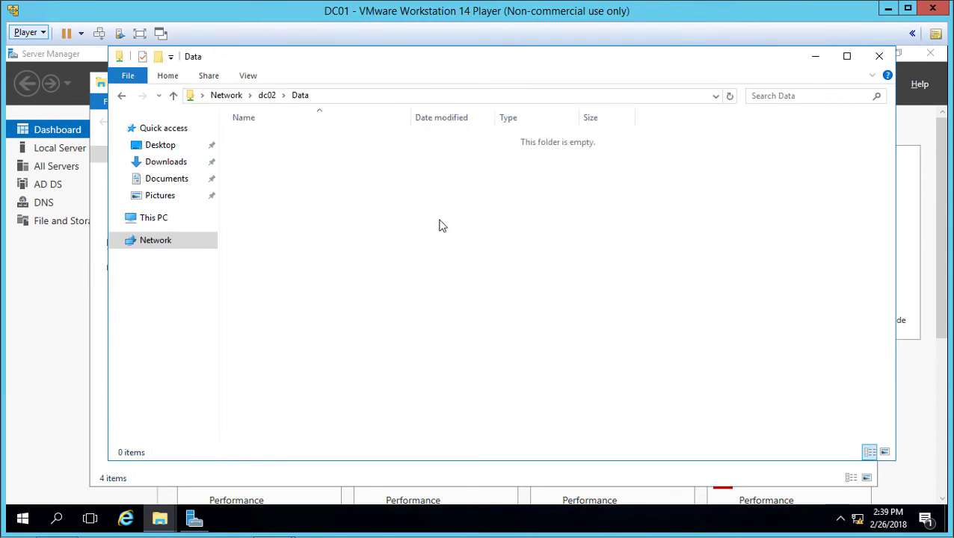
{"action": "left_click", "coordinate": [172, 95]}
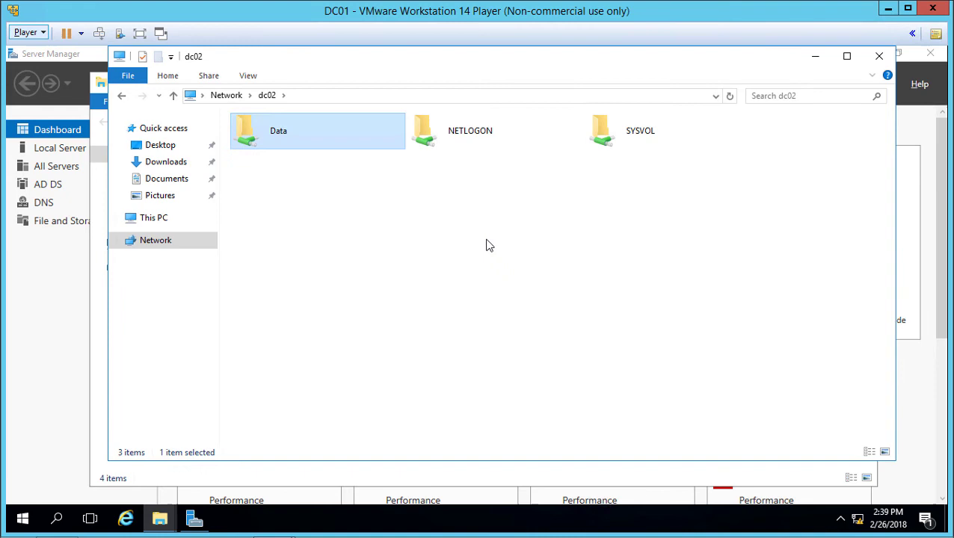
Close the File Explorer windows and launch DFS Management from Server Manager's Tools menu
{"action": "left_click", "coordinate": [816, 56]}
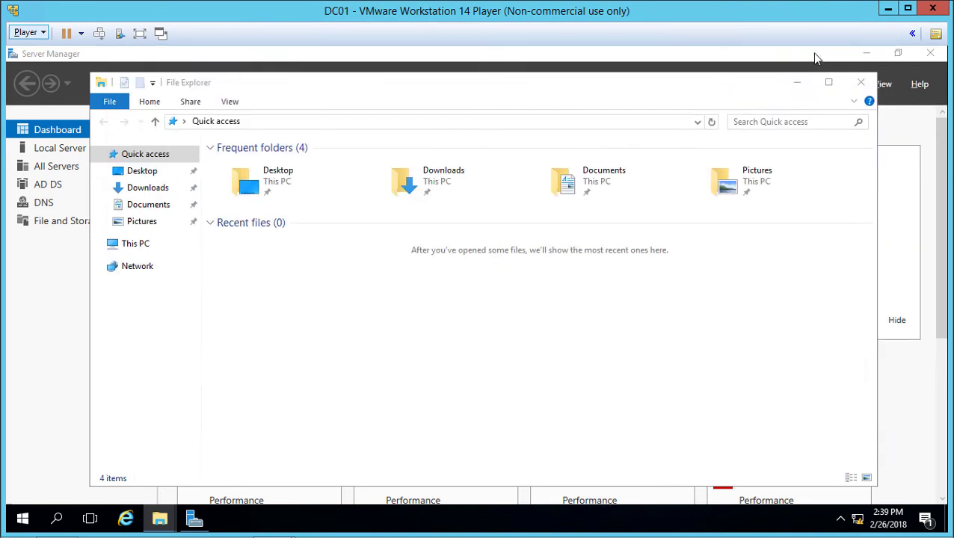
{"action": "left_click", "coordinate": [860, 83]}
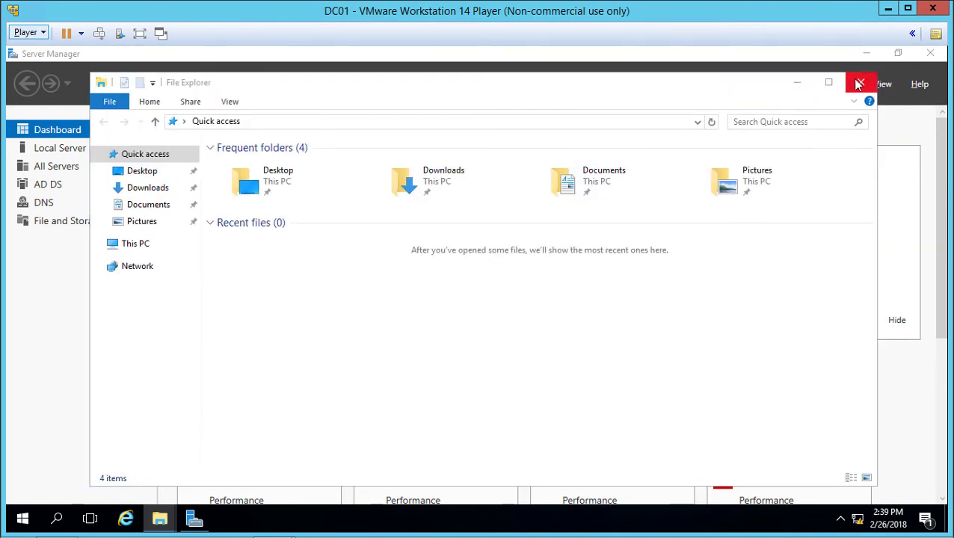
{"action": "left_click", "coordinate": [845, 84]}
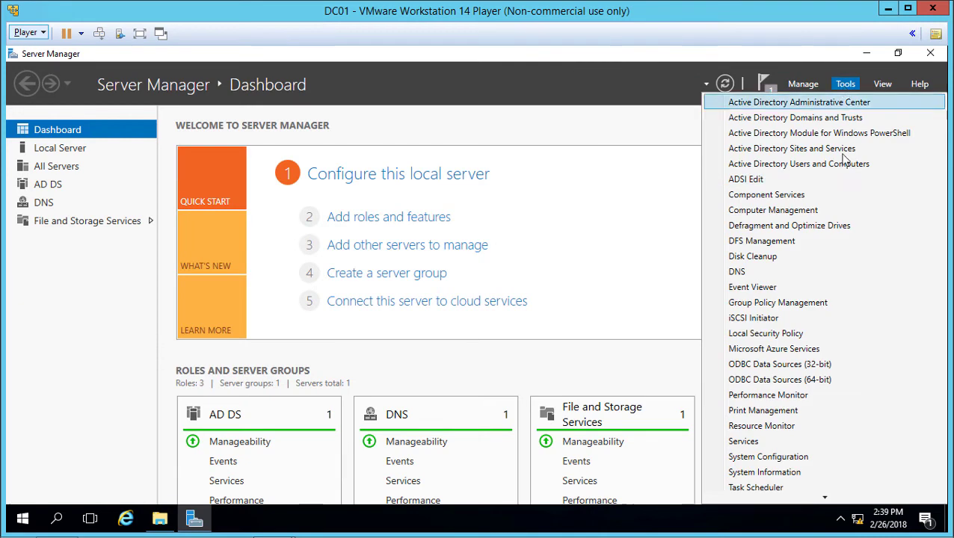
{"action": "left_click", "coordinate": [833, 242]}
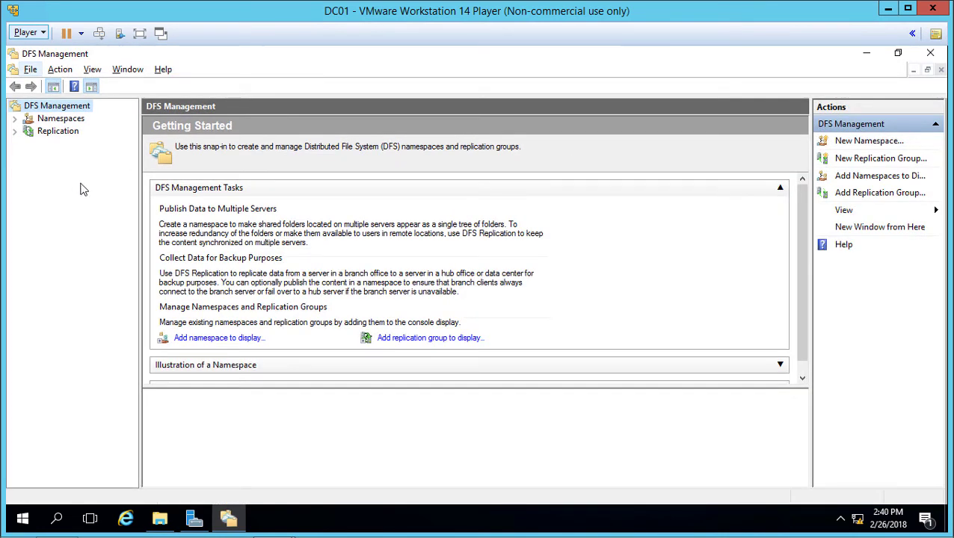
Inspect Domain System Volume replication members under Replication, then view the empty Namespaces list
{"action": "left_click", "coordinate": [15, 119]}
{"action": "left_click", "coordinate": [15, 132]}
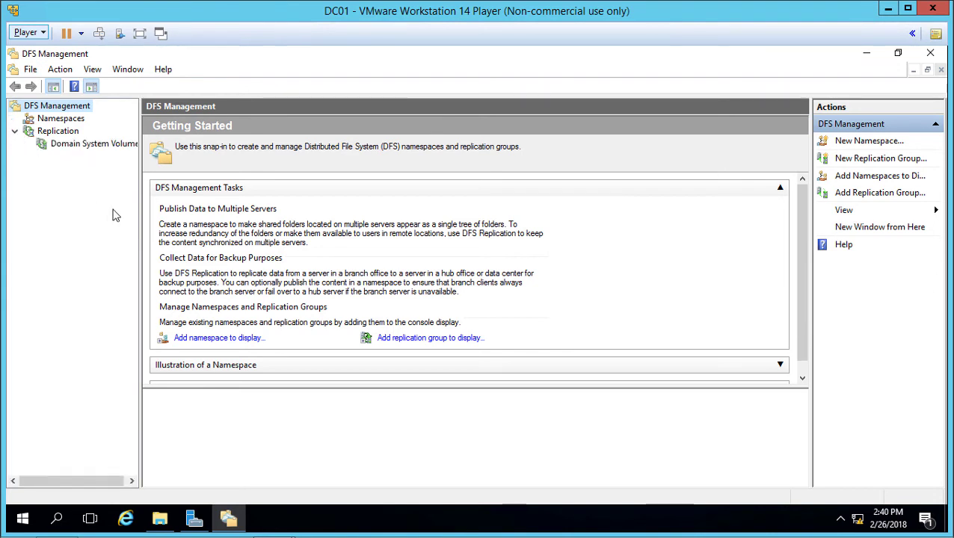
{"action": "left_click", "coordinate": [64, 147]}
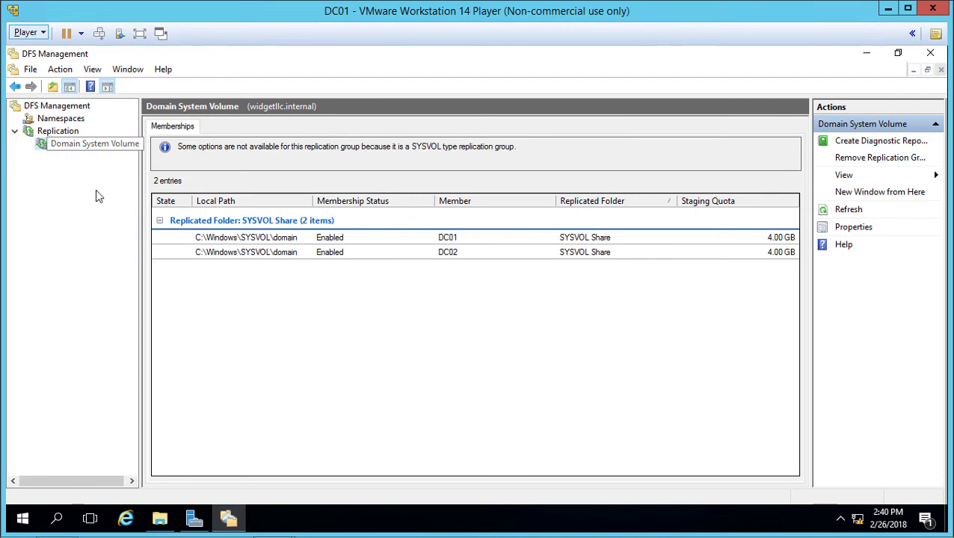
{"action": "left_click", "coordinate": [62, 121]}
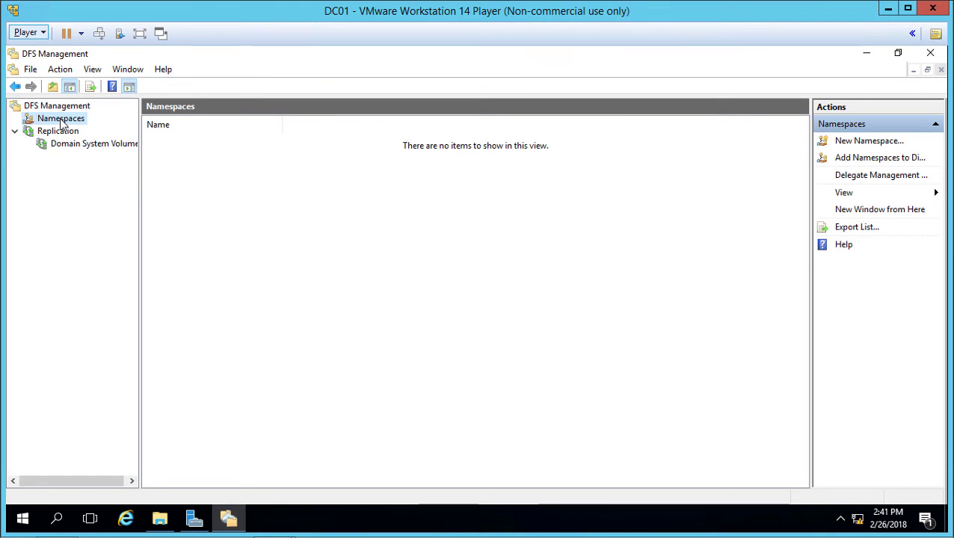
Start a New Namespace and choose dc01 as the namespace server
{"action": "right_click", "coordinate": [63, 123]}
{"action": "left_click", "coordinate": [75, 129]}
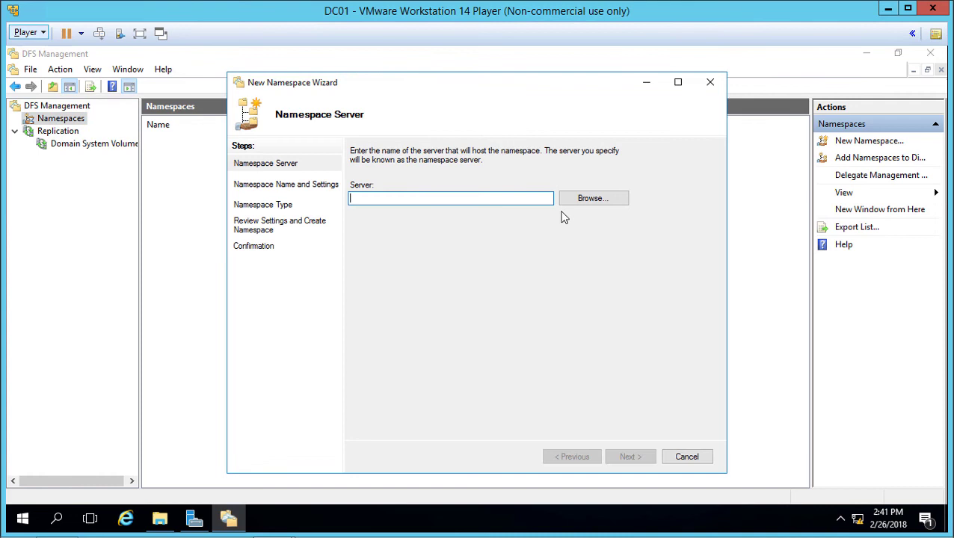
{"action": "left_click", "coordinate": [591, 200]}
{"action": "left_click", "coordinate": [588, 198]}
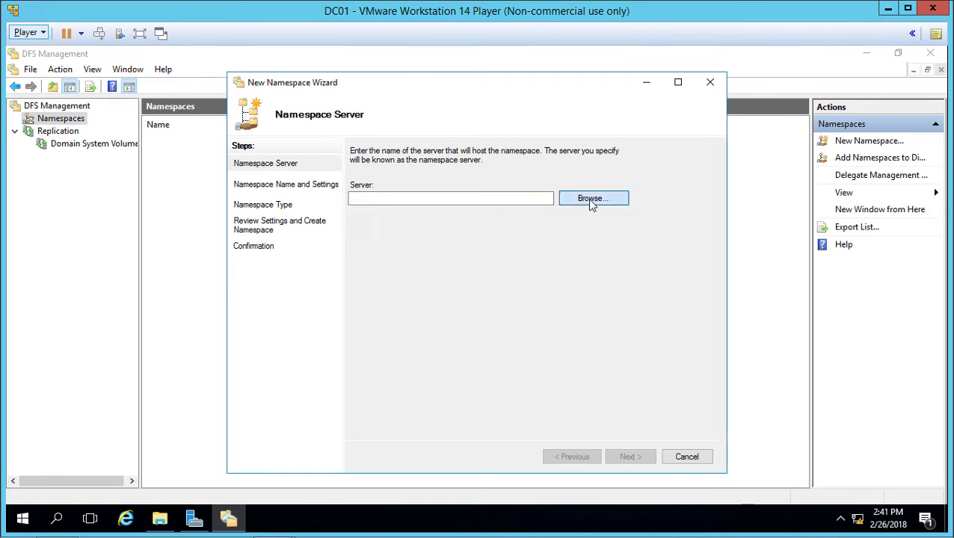
{"action": "type", "text": "dc01"}
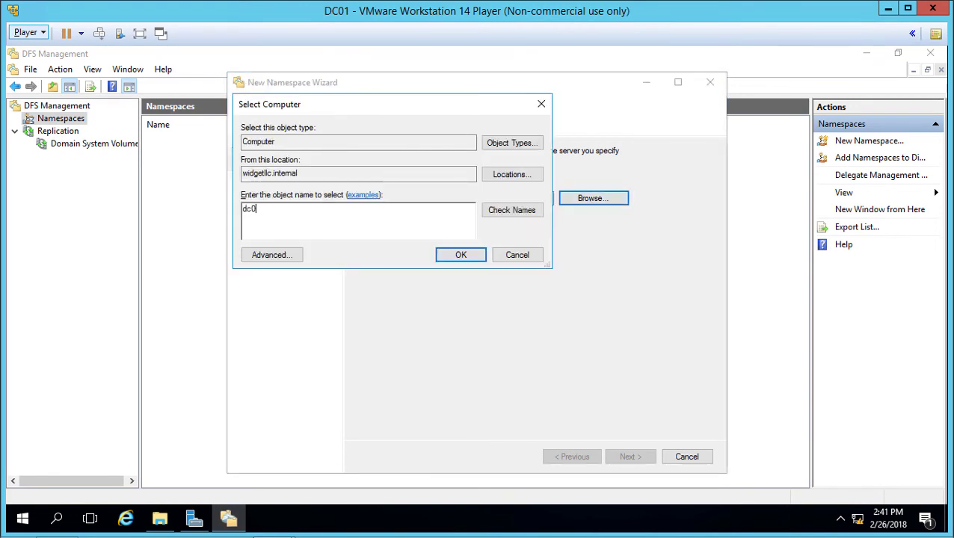
{"action": "left_click", "coordinate": [501, 214]}
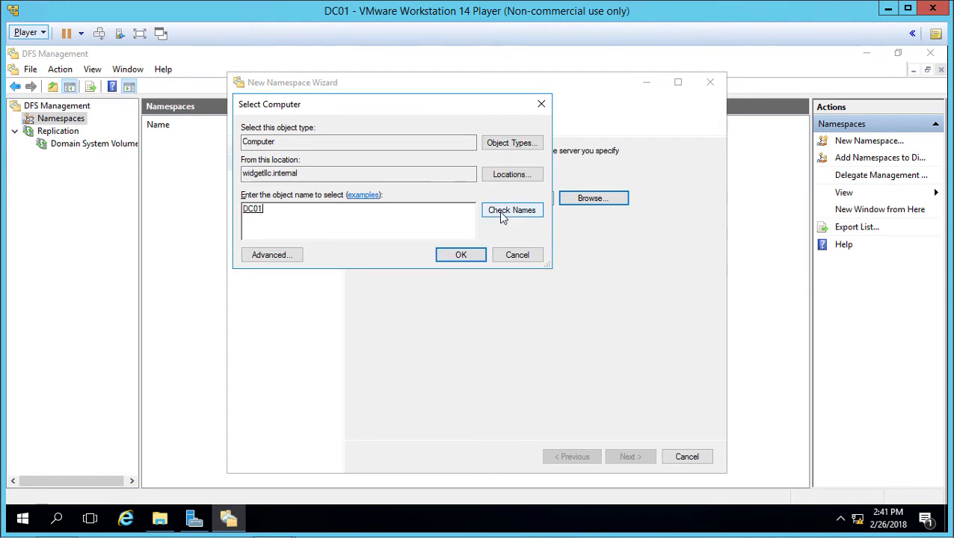
{"action": "left_click", "coordinate": [461, 255]}
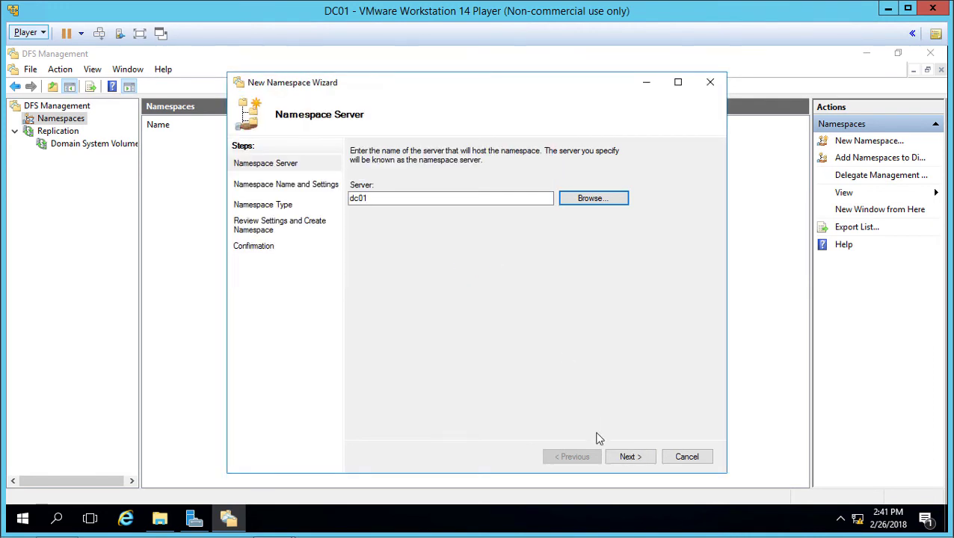
Name the namespace DFS and bring up its shared-folder settings
{"action": "left_click", "coordinate": [624, 457]}
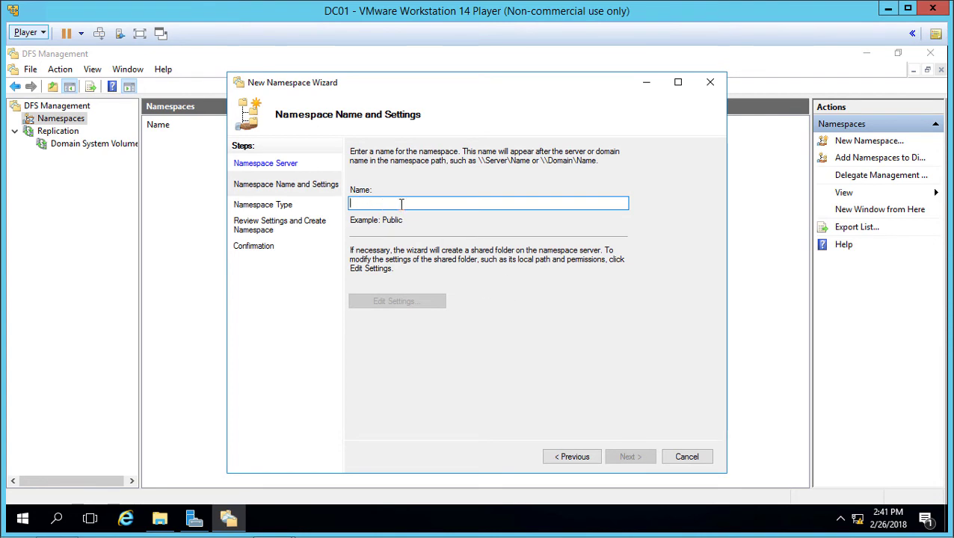
{"action": "type", "text": "DFS"}
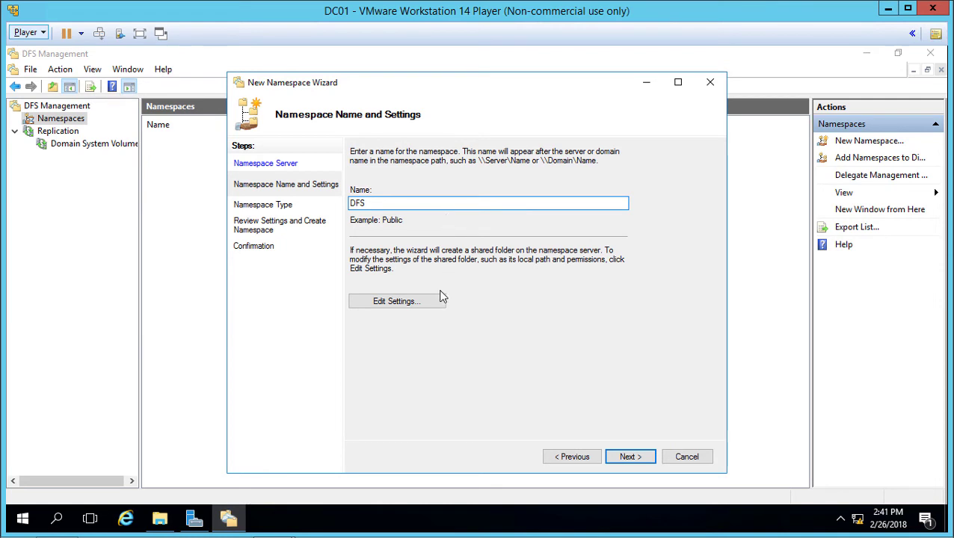
{"action": "left_click", "coordinate": [421, 306]}
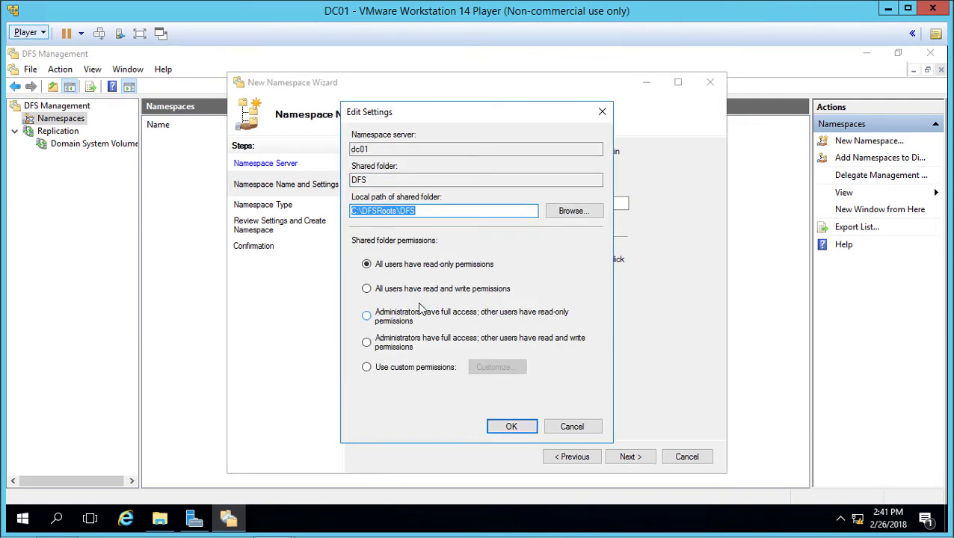
Set custom share permissions giving Everyone full control on the namespace share
{"action": "left_click", "coordinate": [441, 372]}
{"action": "left_click", "coordinate": [498, 367]}
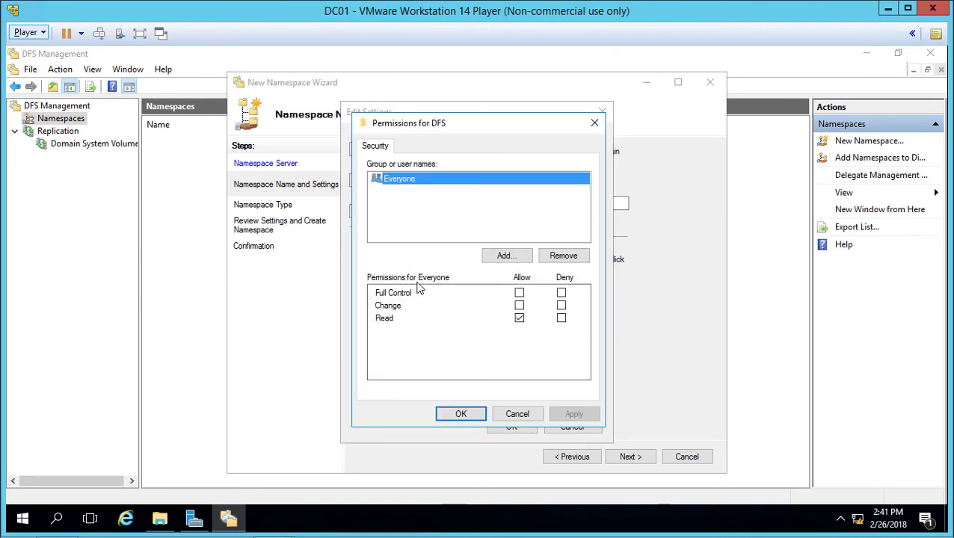
{"action": "left_click", "coordinate": [519, 293]}
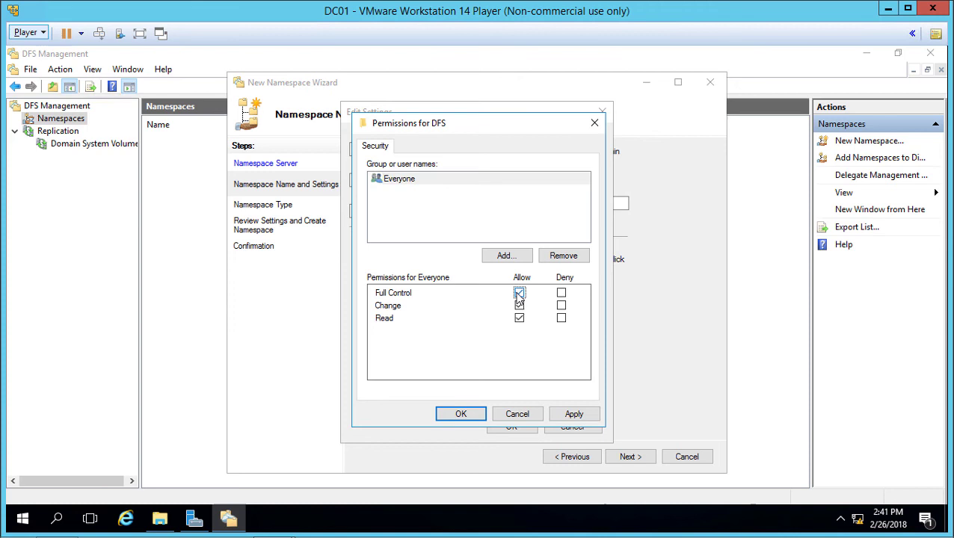
{"action": "left_click", "coordinate": [461, 414]}
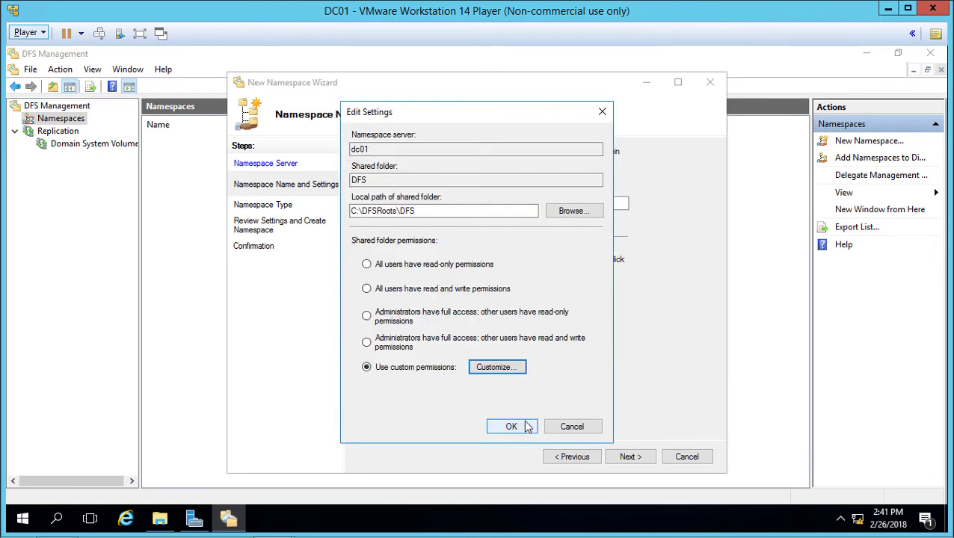
{"action": "left_click", "coordinate": [515, 434]}
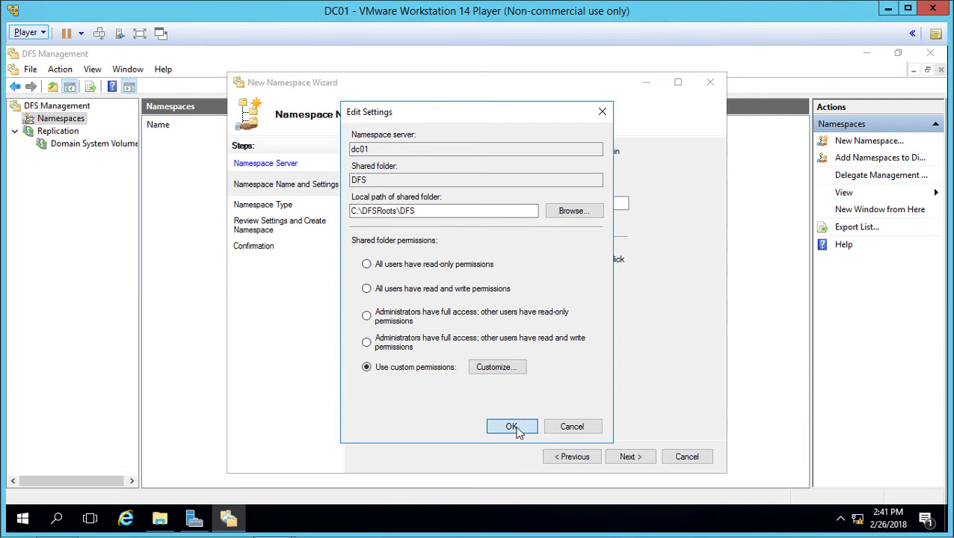
Keep a domain-based namespace type, create it, and close the wizard
{"action": "left_click", "coordinate": [644, 462]}
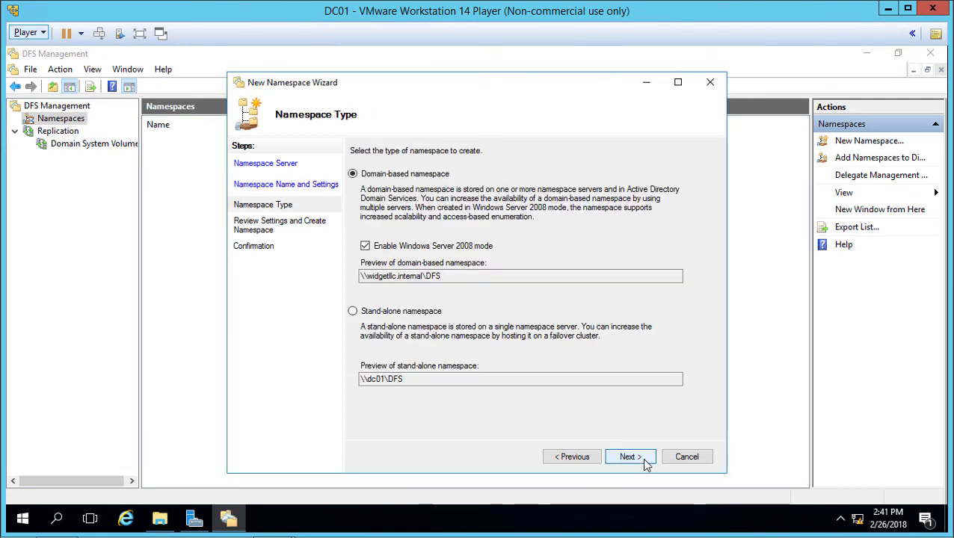
{"action": "left_click", "coordinate": [476, 276]}
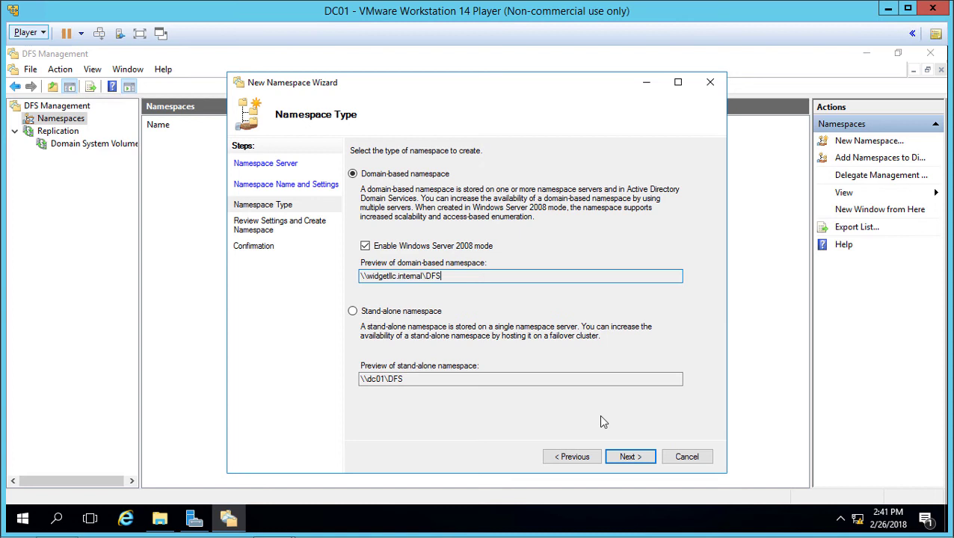
{"action": "left_click", "coordinate": [633, 459]}
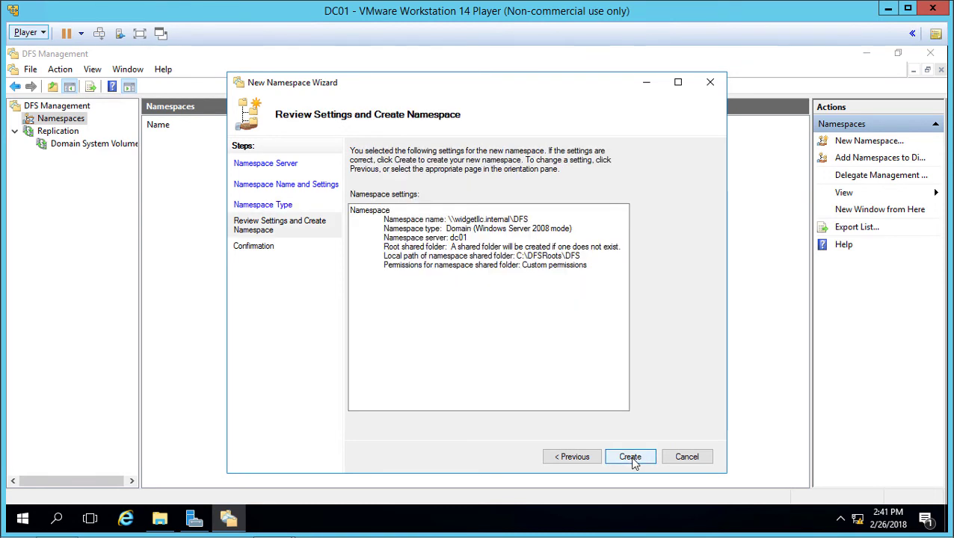
{"action": "left_click", "coordinate": [632, 459]}
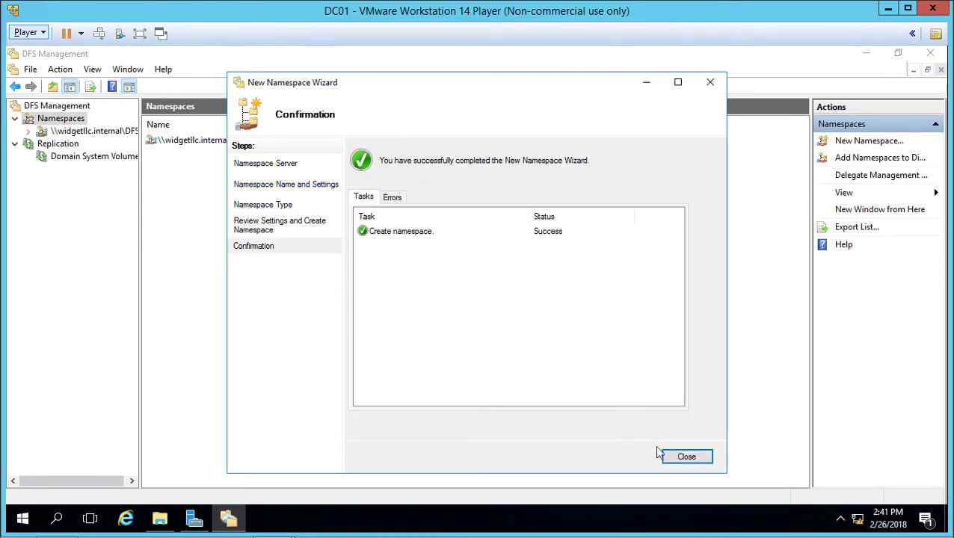
{"action": "left_click", "coordinate": [686, 457]}
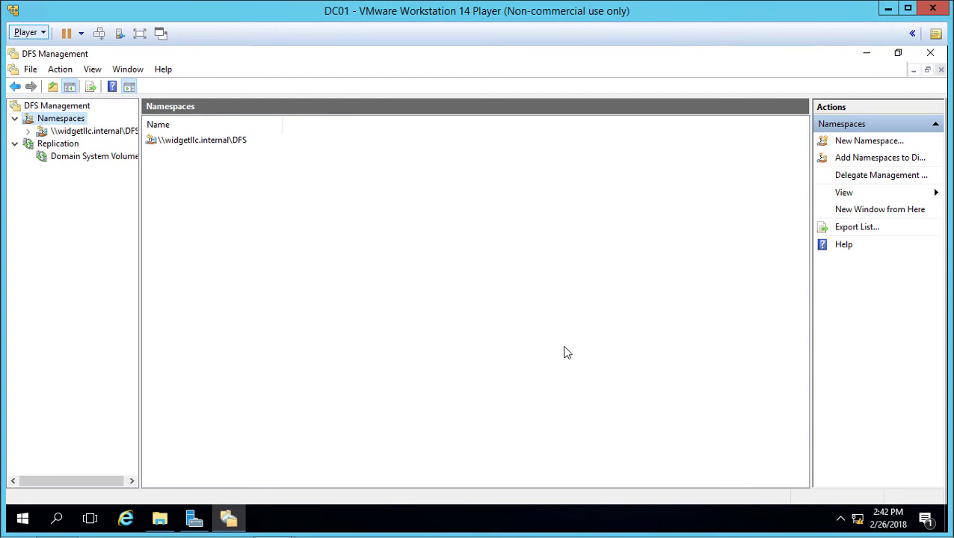
Open a new File Explorer window at \\widgetllc\dfs
{"action": "left_click", "coordinate": [161, 520]}
{"action": "right_click", "coordinate": [161, 519]}
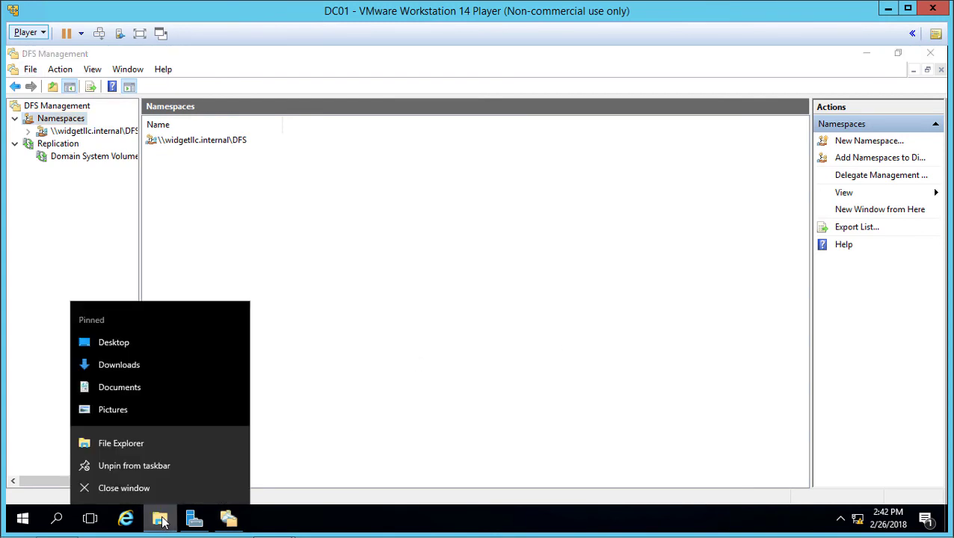
{"action": "left_click", "coordinate": [170, 446]}
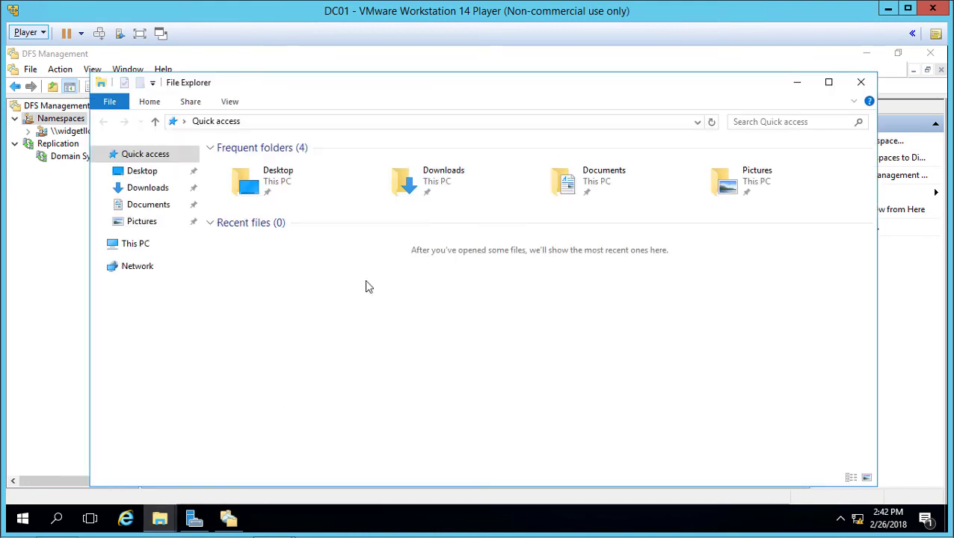
{"action": "left_click", "coordinate": [415, 121]}
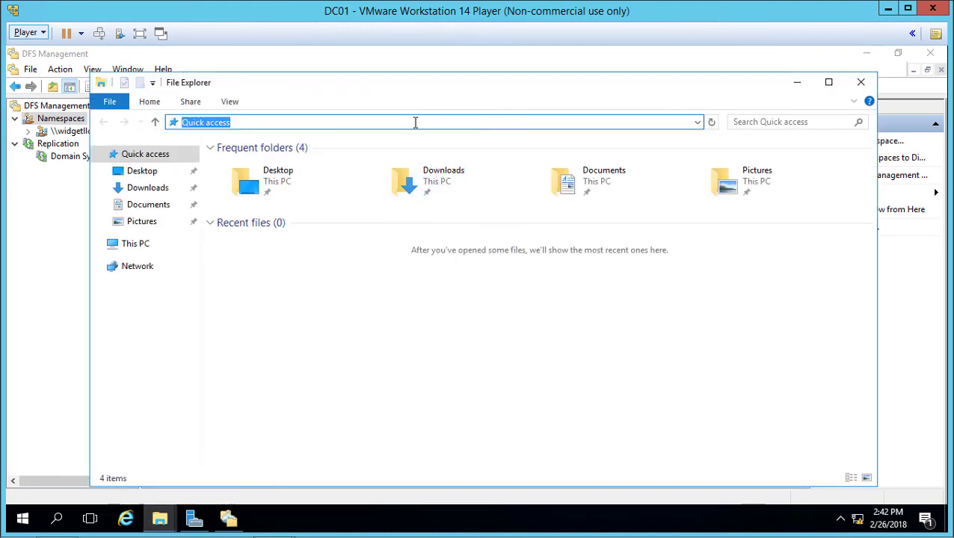
{"action": "type", "text": "\\widget"}
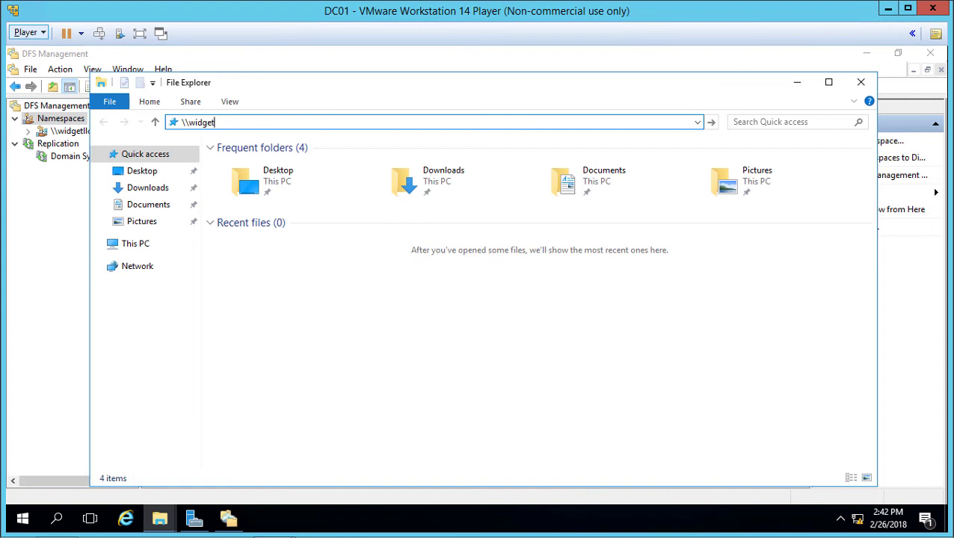
{"action": "type", "text": "llc\\dfs"}
{"action": "key", "text": "Return"}
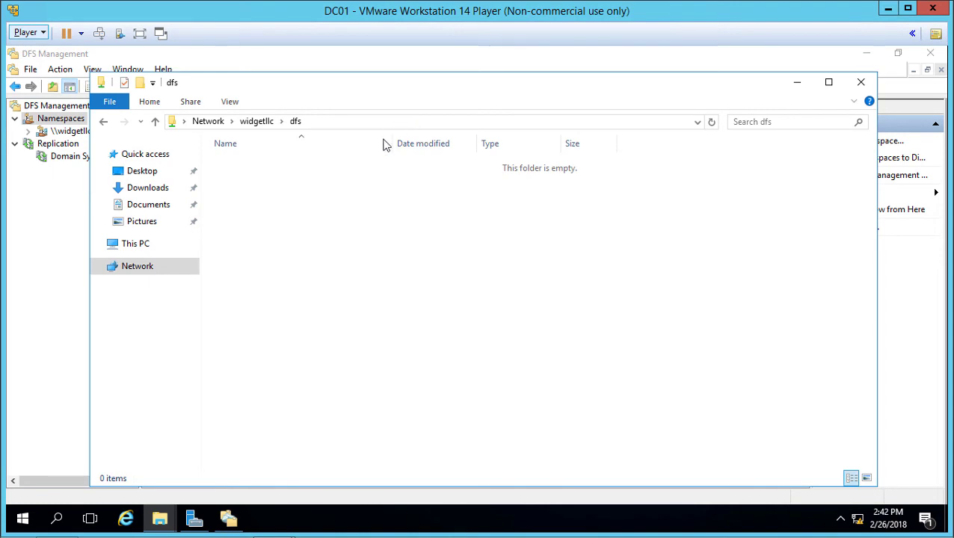
Try the parent widgetllc location, dismiss the network error, and minimize Explorer
{"action": "left_click", "coordinate": [155, 121]}
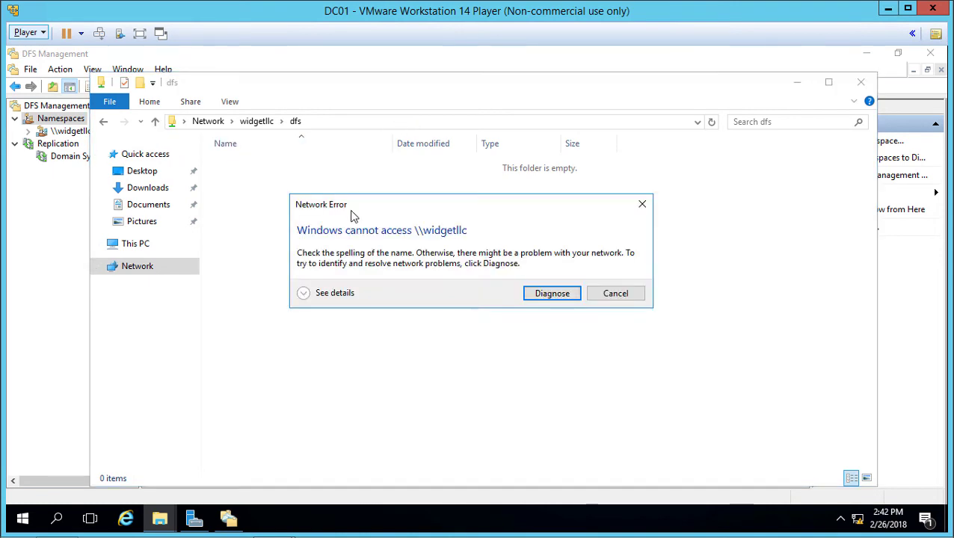
{"action": "left_click", "coordinate": [615, 293]}
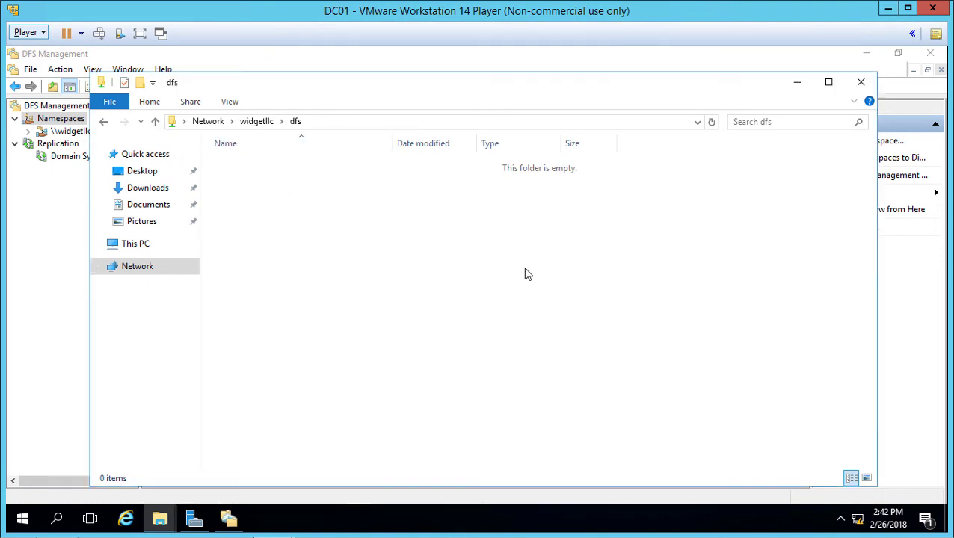
{"action": "left_click", "coordinate": [796, 86]}
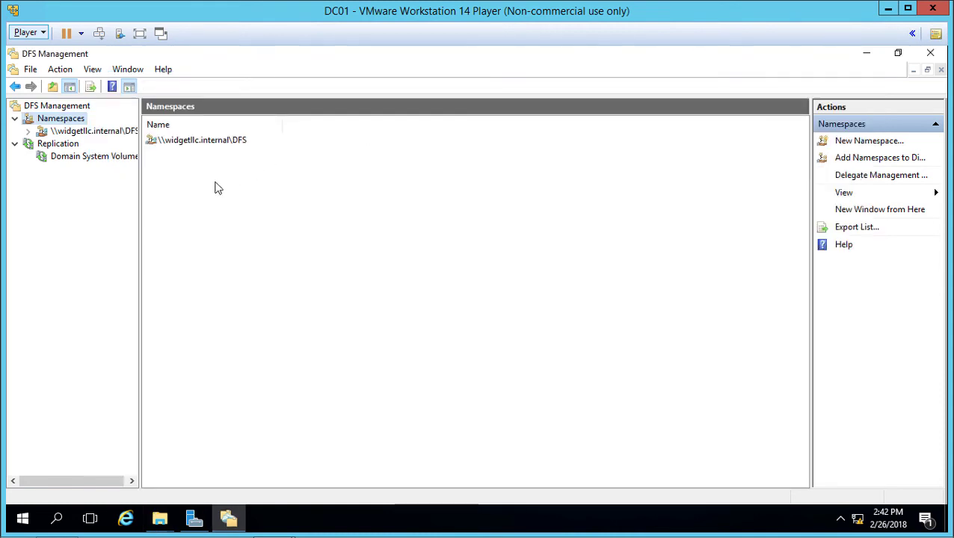
Start a new folder named Data under the \\widgetllc.internal\DFS namespace
{"action": "left_click", "coordinate": [219, 146]}
{"action": "left_click", "coordinate": [221, 145]}
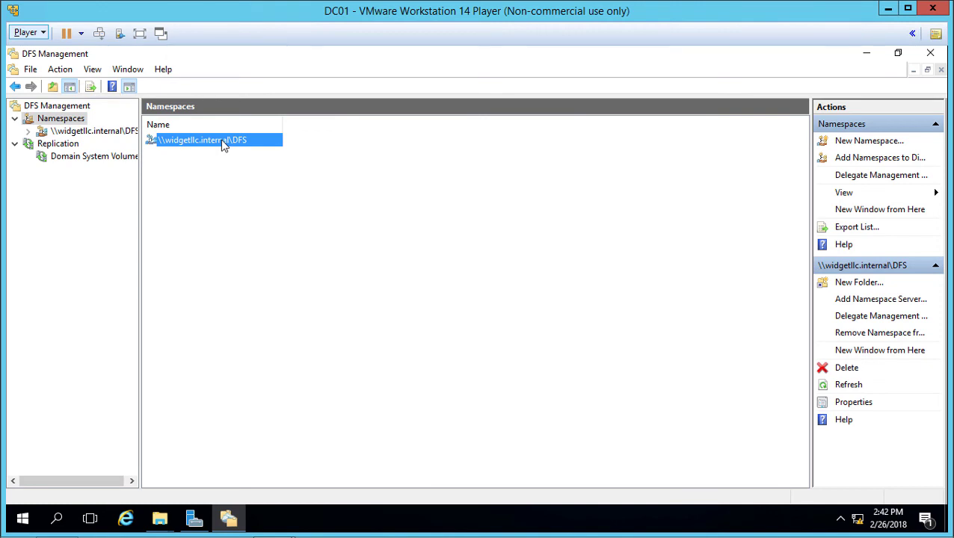
{"action": "right_click", "coordinate": [221, 146]}
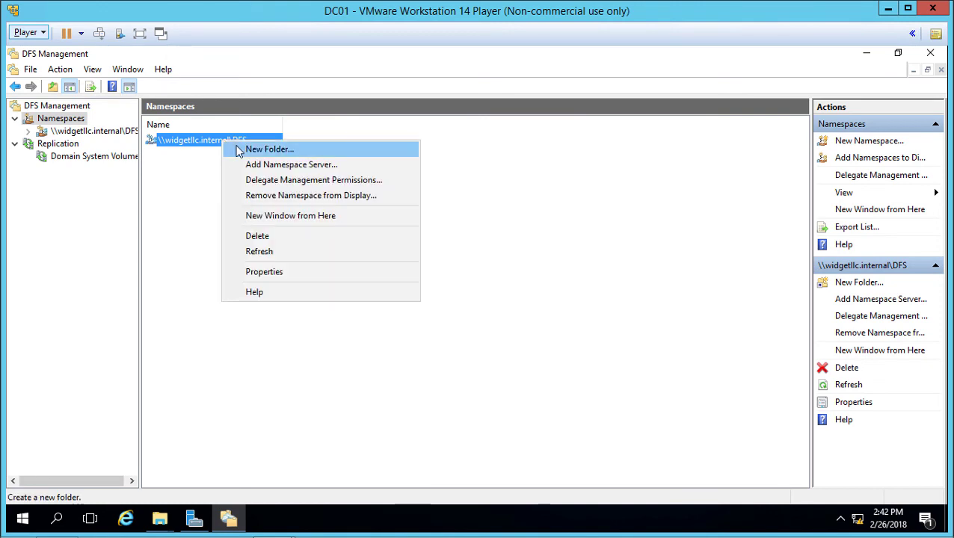
{"action": "left_click", "coordinate": [232, 149]}
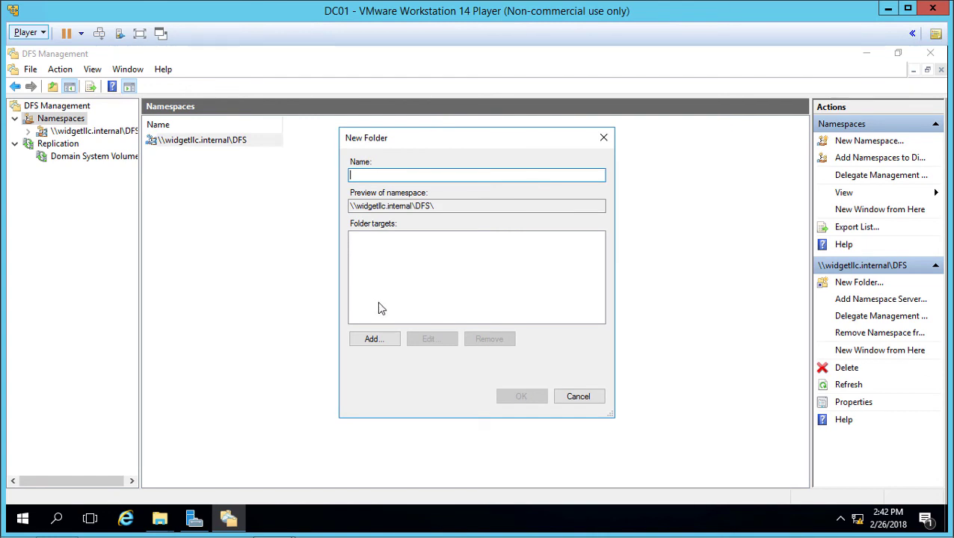
{"action": "type", "text": "Data"}
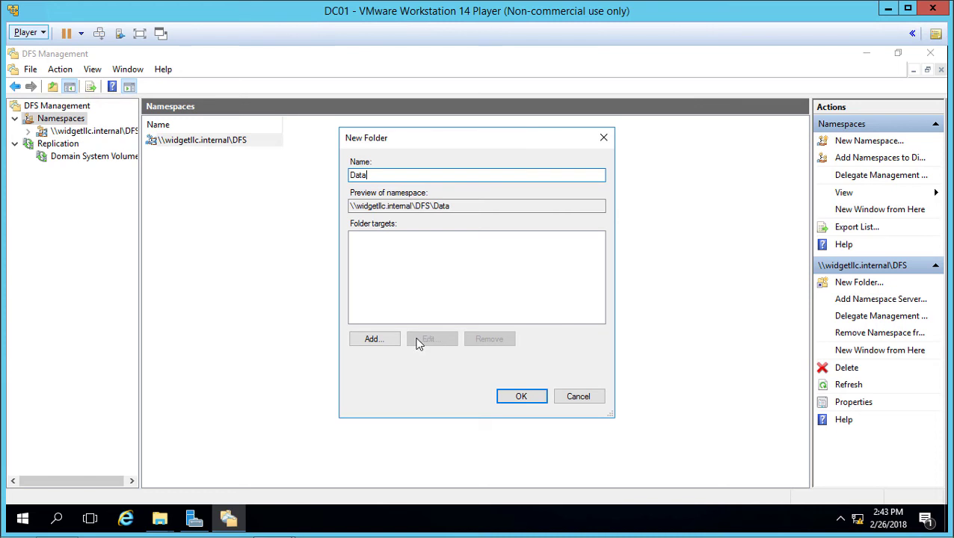
Add the \\DC01\Data share as the folder's first target
{"action": "left_click", "coordinate": [374, 339]}
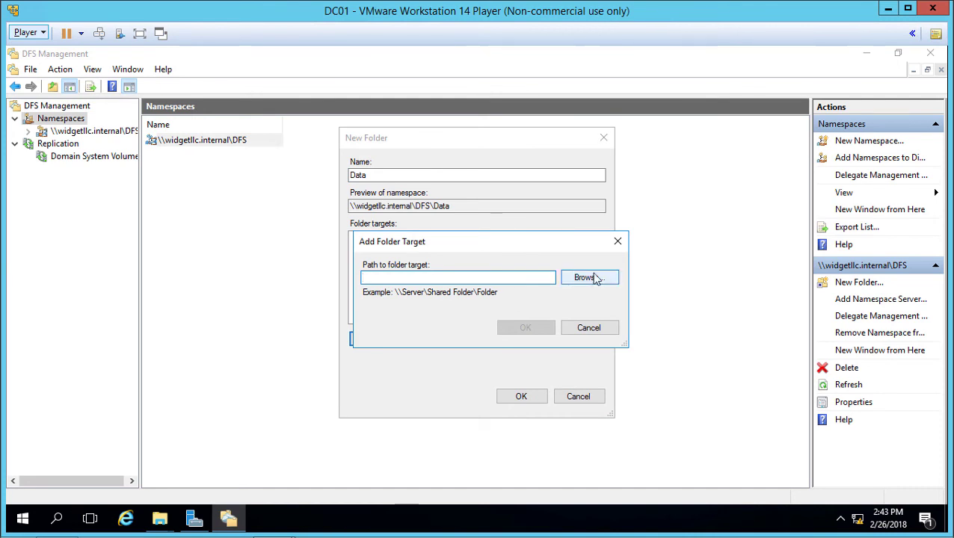
{"action": "left_click", "coordinate": [591, 279]}
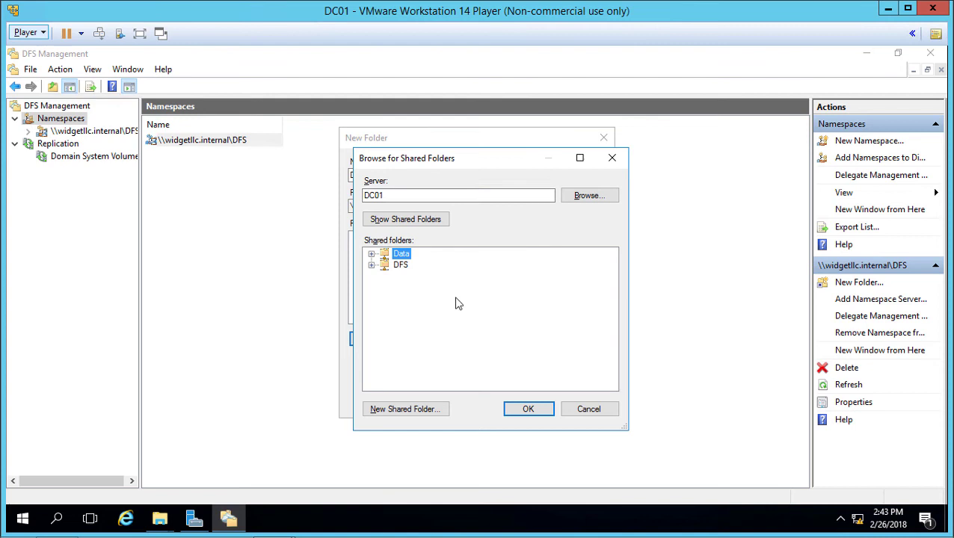
{"action": "left_click", "coordinate": [528, 409]}
{"action": "left_click", "coordinate": [522, 328]}
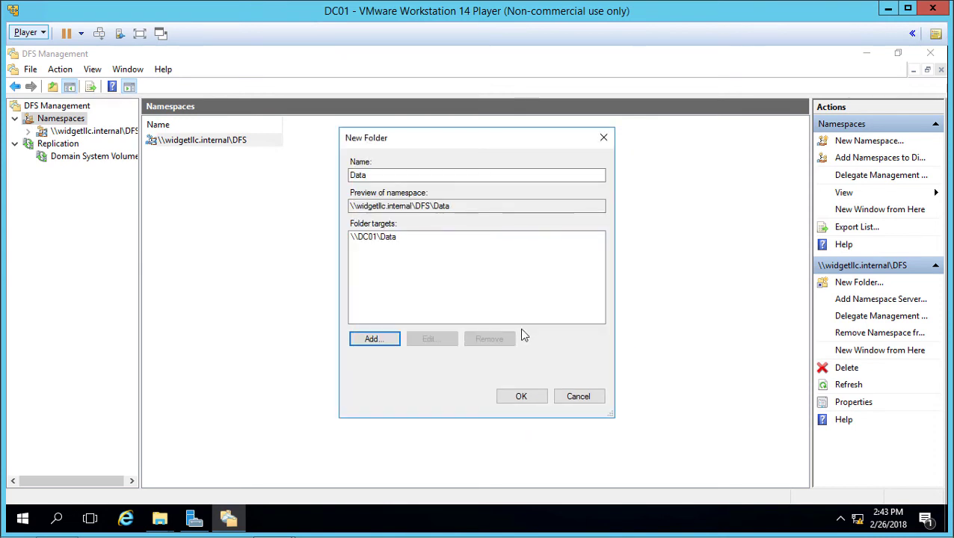
Browse server dc02 and add its Data share, \\DC02\Data, as a second folder target
{"action": "left_click", "coordinate": [381, 343]}
{"action": "left_click", "coordinate": [582, 282]}
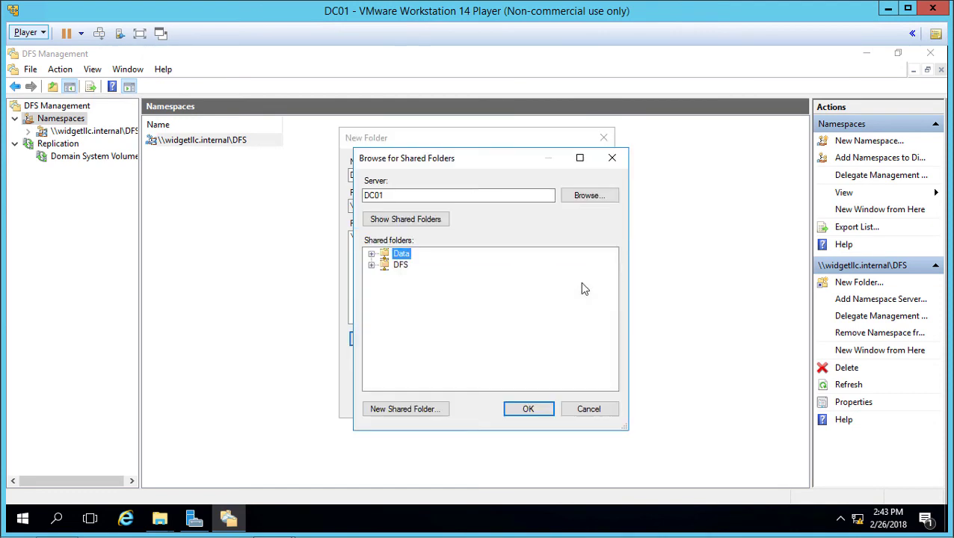
{"action": "left_click", "coordinate": [594, 196]}
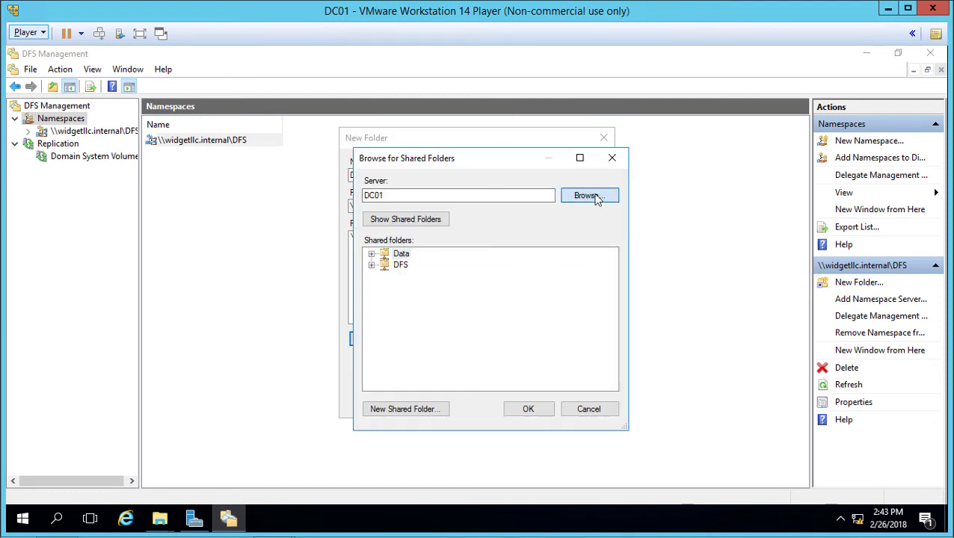
{"action": "type", "text": "dc"}
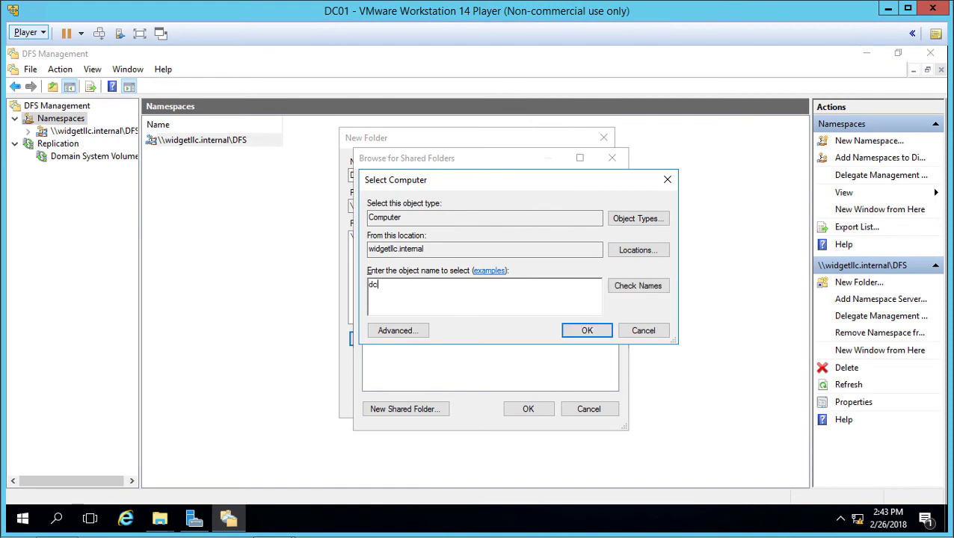
{"action": "type", "text": "02"}
{"action": "left_click", "coordinate": [629, 298]}
{"action": "left_click", "coordinate": [586, 333]}
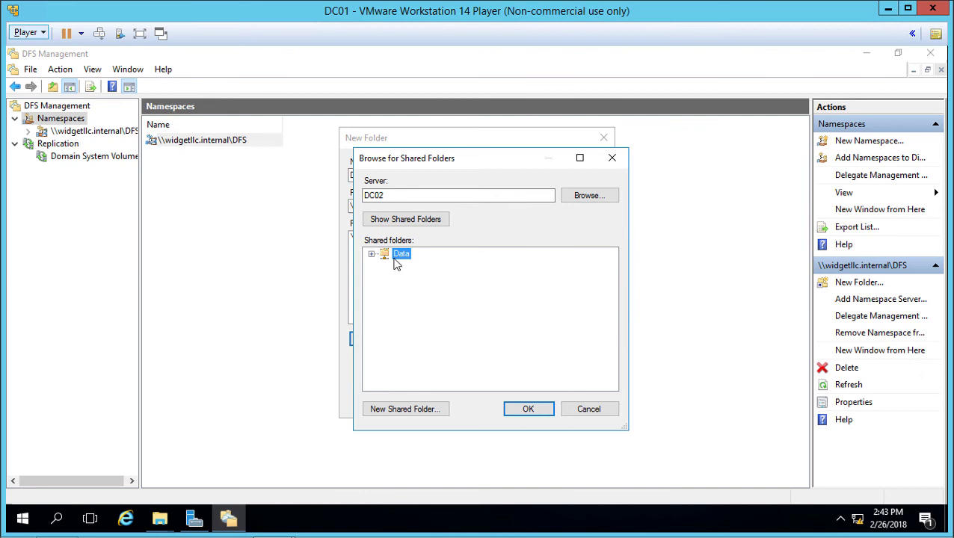
{"action": "left_click", "coordinate": [527, 412]}
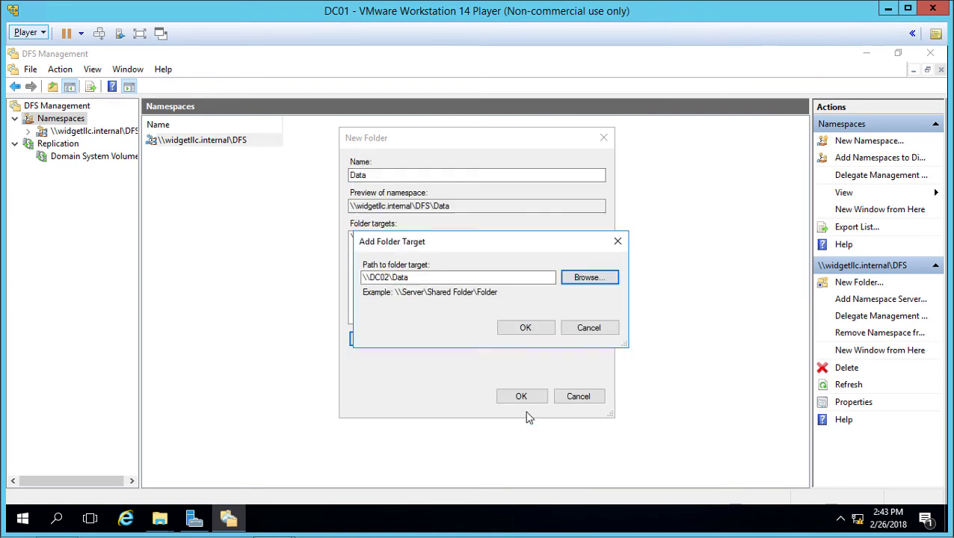
{"action": "left_click", "coordinate": [523, 331]}
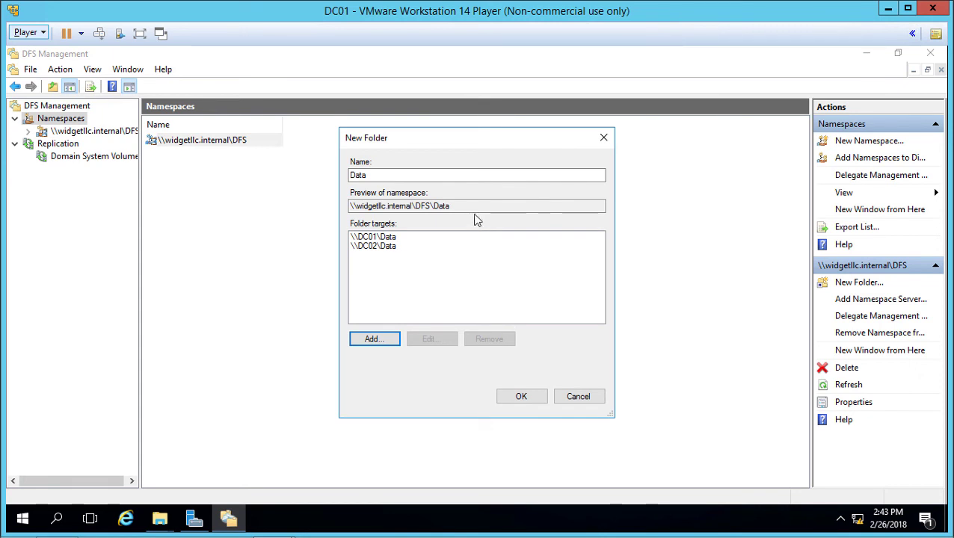
{"action": "left_click_drag", "start_coordinate": [468, 206], "coordinate": [321, 206]}
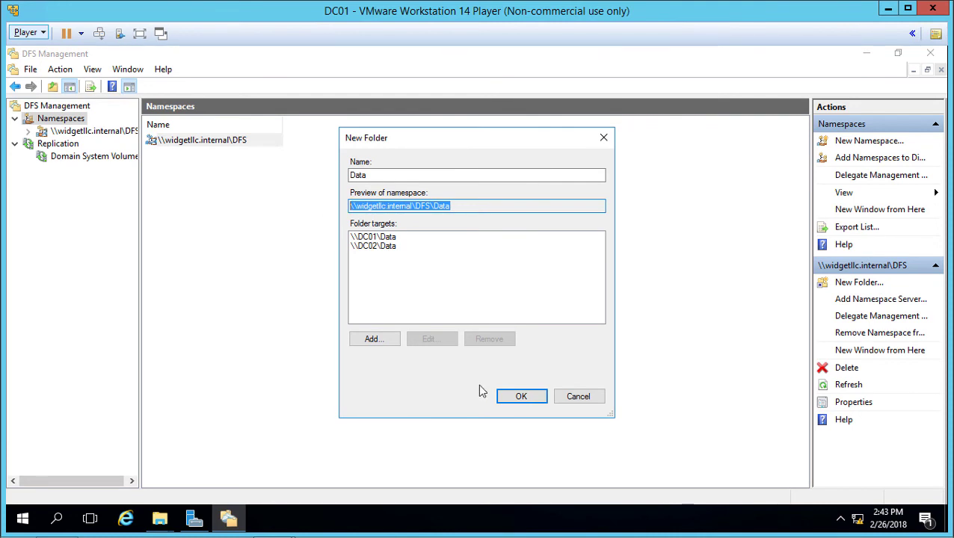
Create the Data folder with both targets and accept setting up a replication group
{"action": "left_click", "coordinate": [521, 397]}
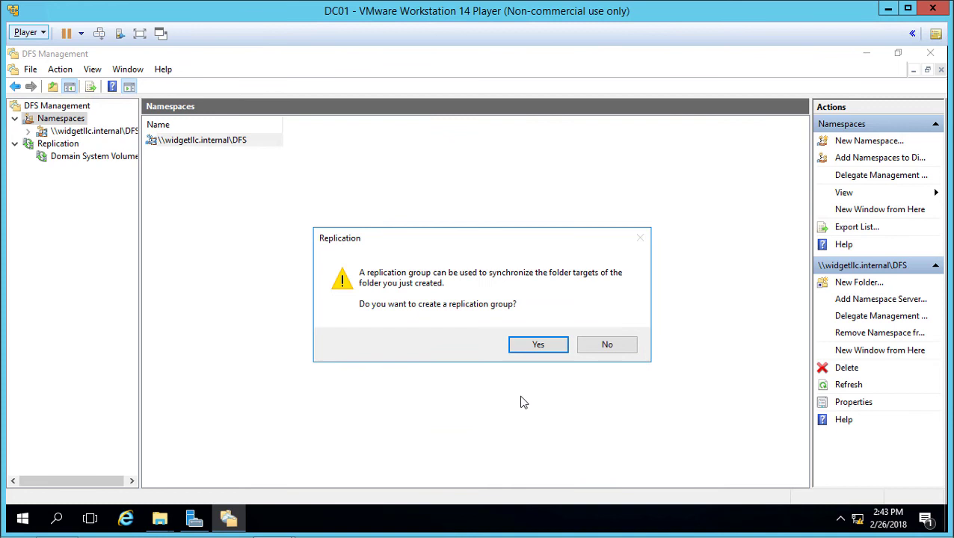
{"action": "left_click", "coordinate": [527, 346]}
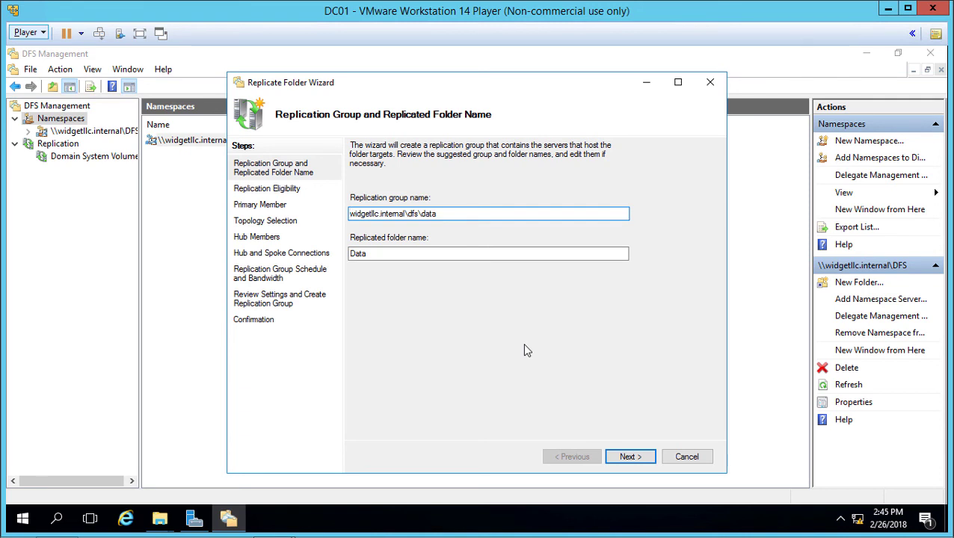
Accept the suggested group and folder names and make DC01 the primary member
{"action": "left_click", "coordinate": [644, 459]}
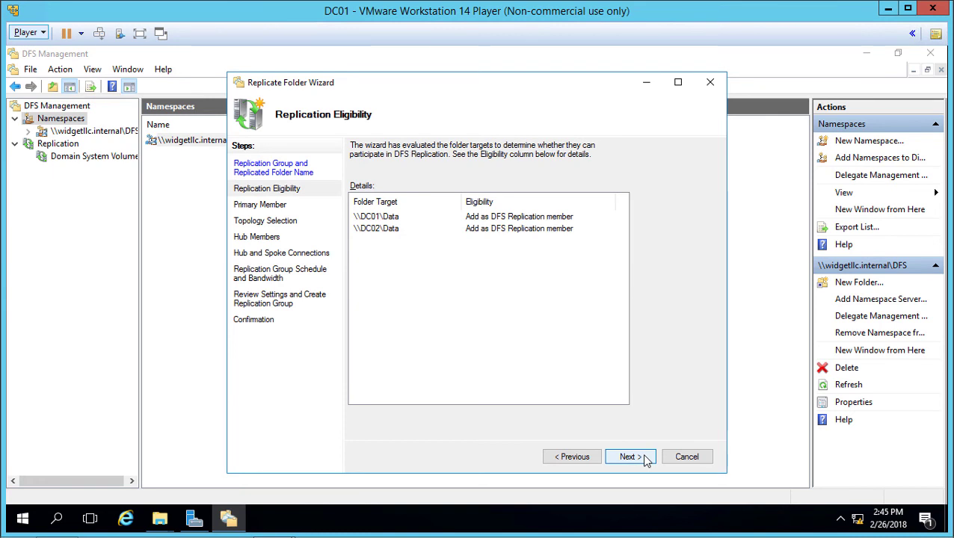
{"action": "left_click", "coordinate": [645, 459]}
{"action": "left_click", "coordinate": [526, 209]}
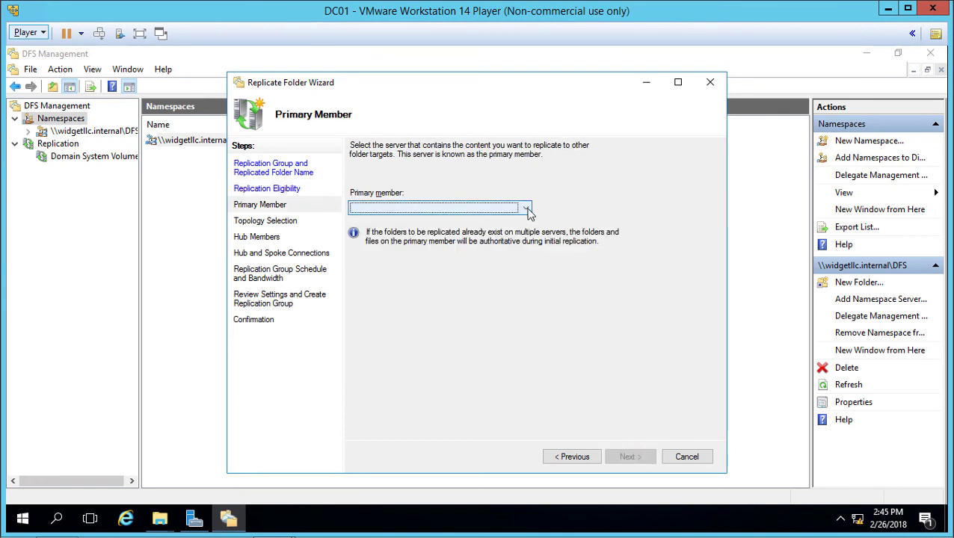
{"action": "left_click", "coordinate": [504, 221]}
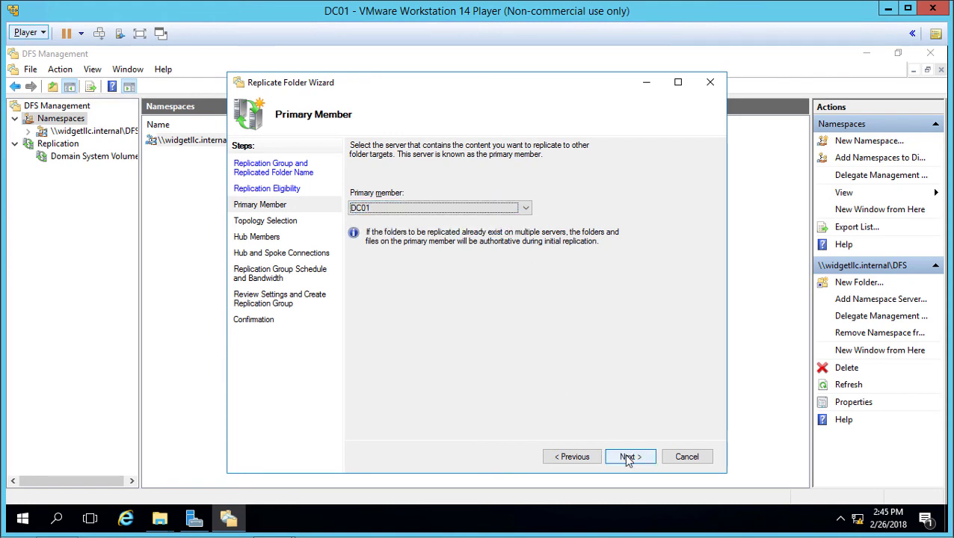
Keep full mesh topology, use continuous full-bandwidth replication, and create the group
{"action": "left_click", "coordinate": [628, 457]}
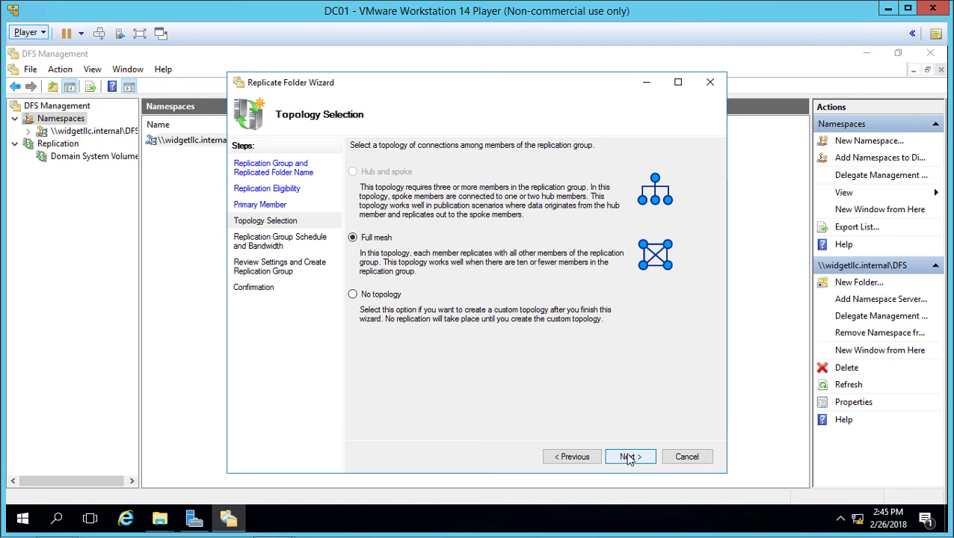
{"action": "left_click", "coordinate": [629, 459]}
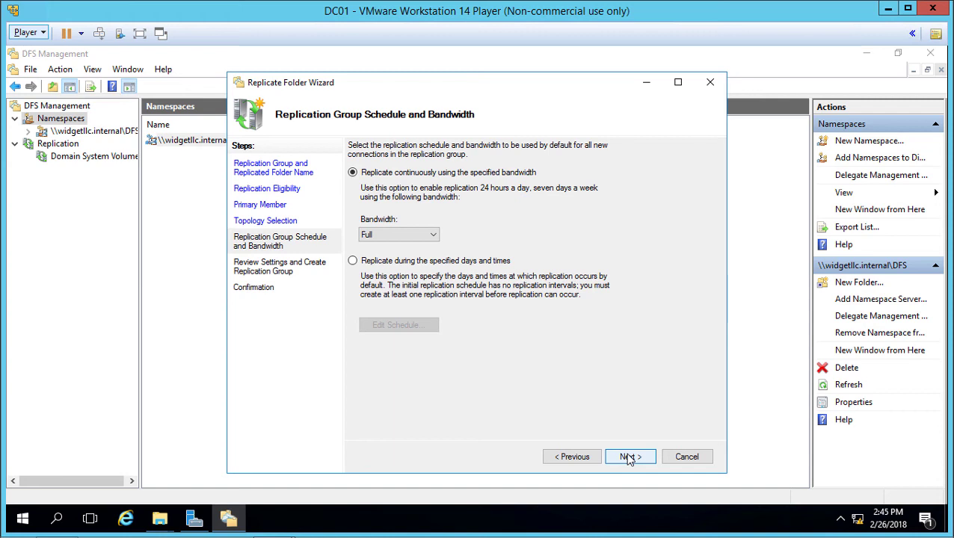
{"action": "left_click", "coordinate": [392, 262]}
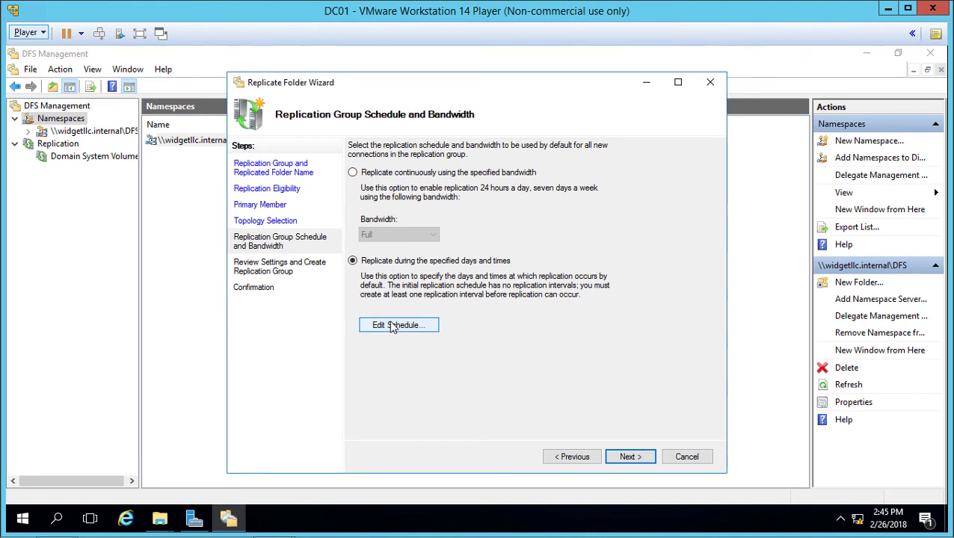
{"action": "left_click", "coordinate": [392, 325]}
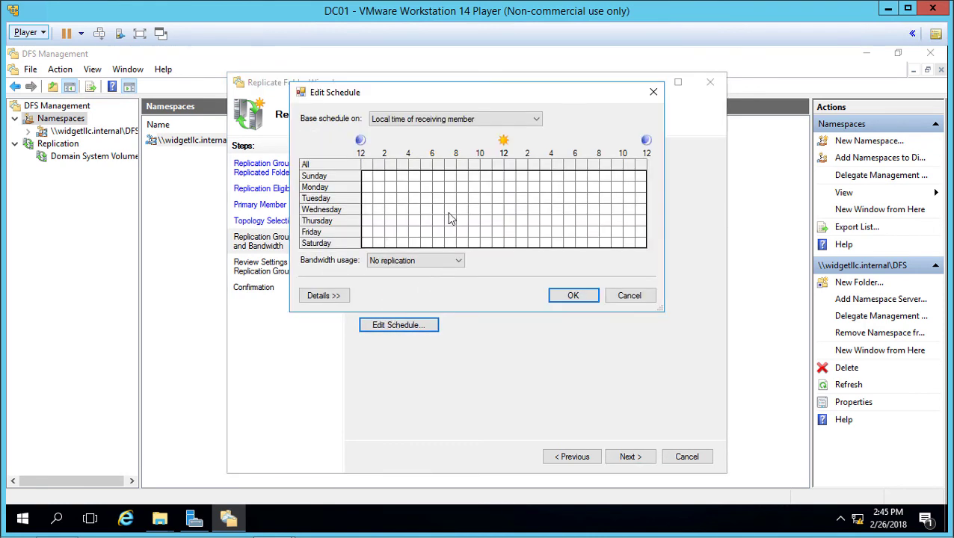
{"action": "left_click", "coordinate": [628, 296]}
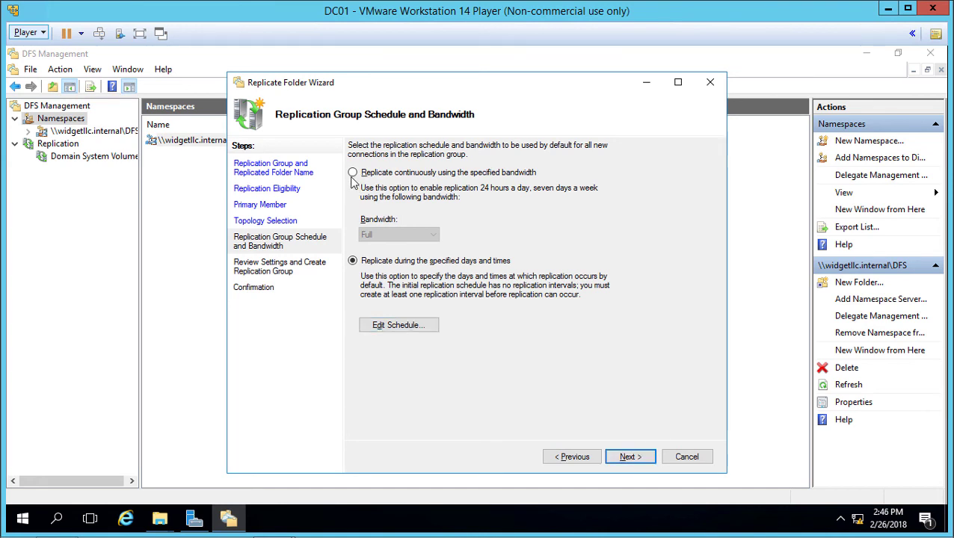
{"action": "left_click", "coordinate": [352, 173]}
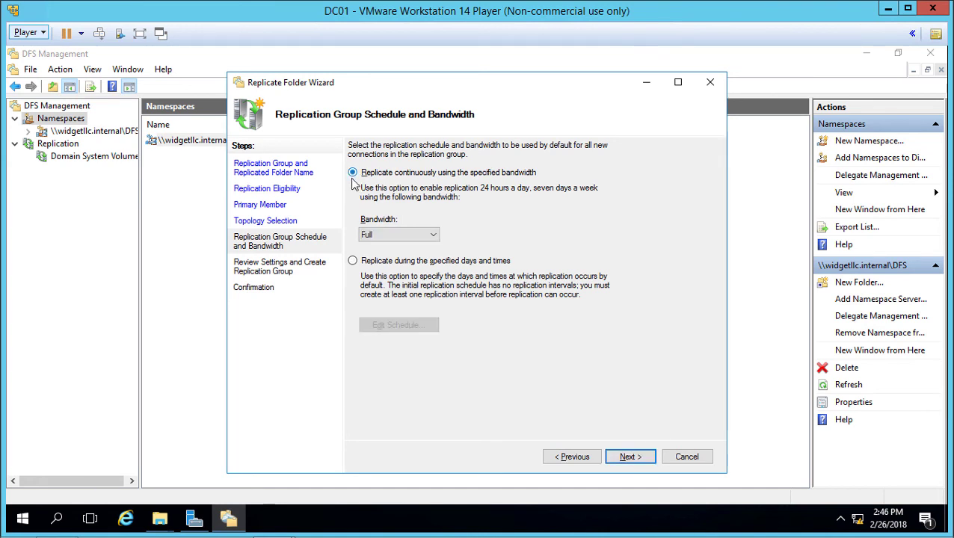
{"action": "left_click", "coordinate": [630, 456]}
{"action": "left_click", "coordinate": [635, 458]}
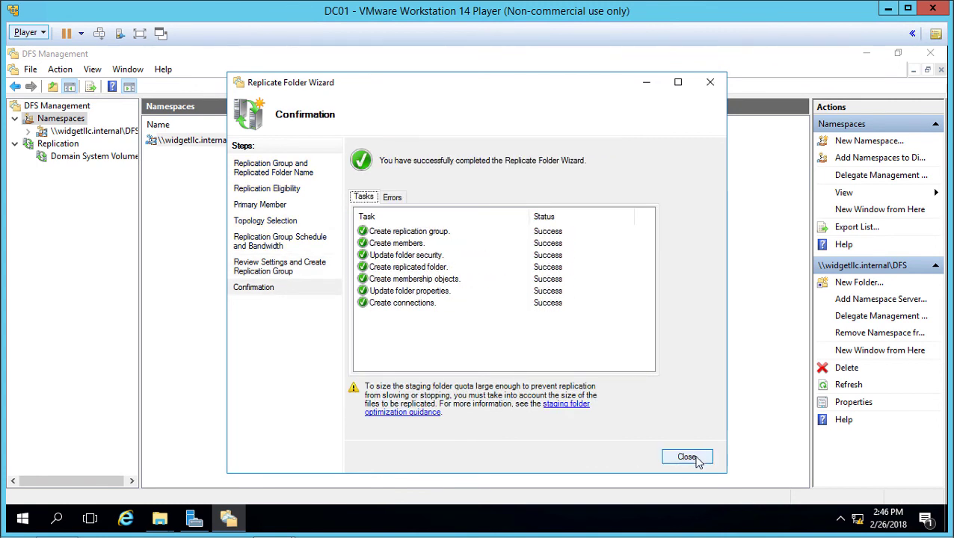
Close the wizard and delay notice, review the group's DC01/DC02 members, and reselect the namespace
{"action": "left_click", "coordinate": [695, 458]}
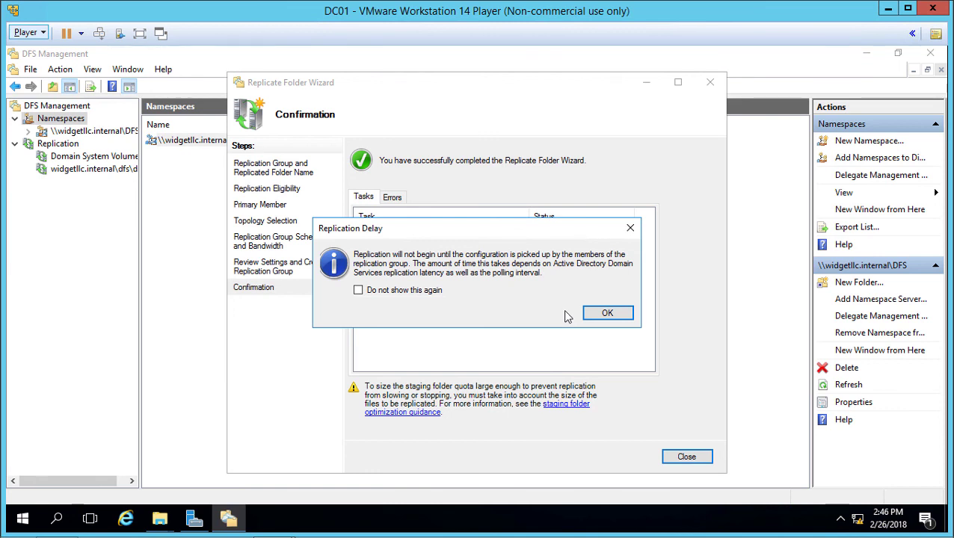
{"action": "left_click", "coordinate": [603, 313]}
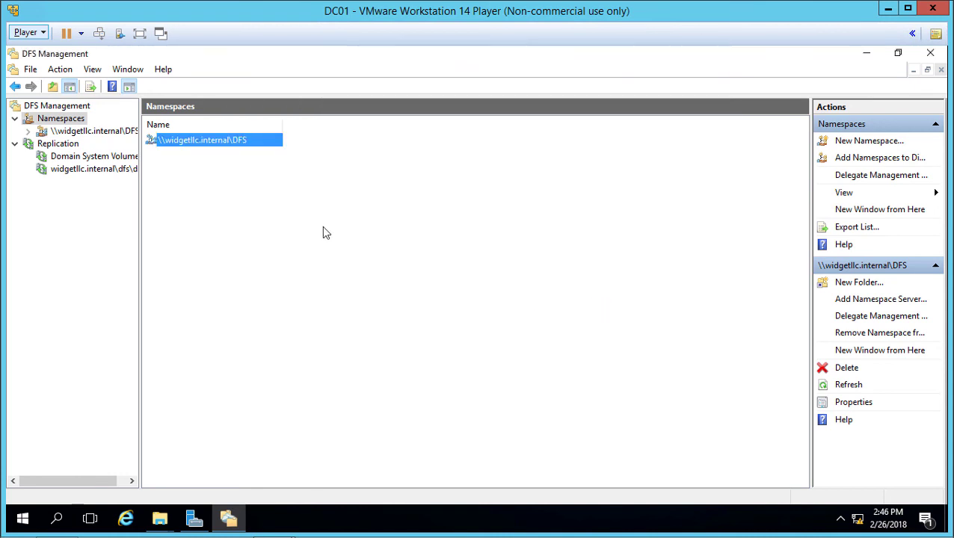
{"action": "left_click", "coordinate": [112, 171]}
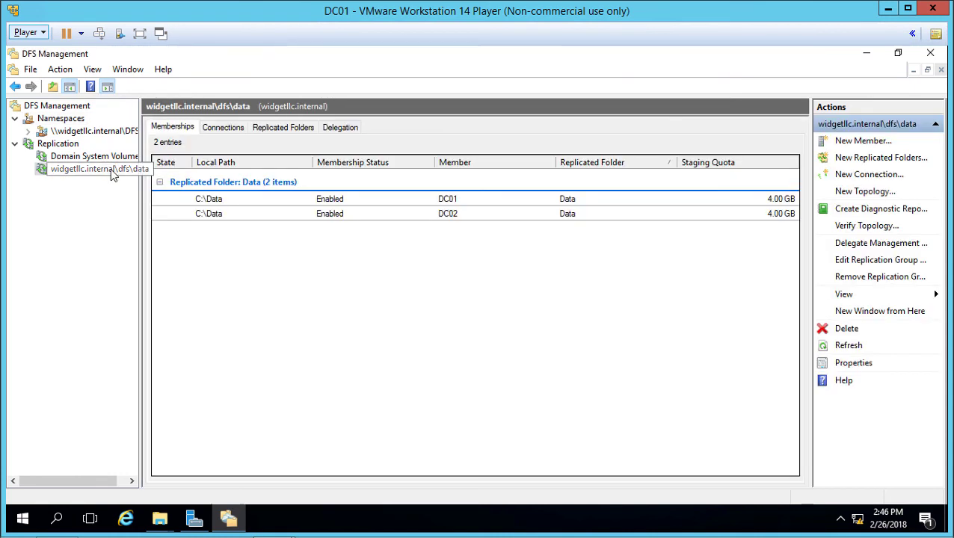
{"action": "left_click", "coordinate": [108, 131]}
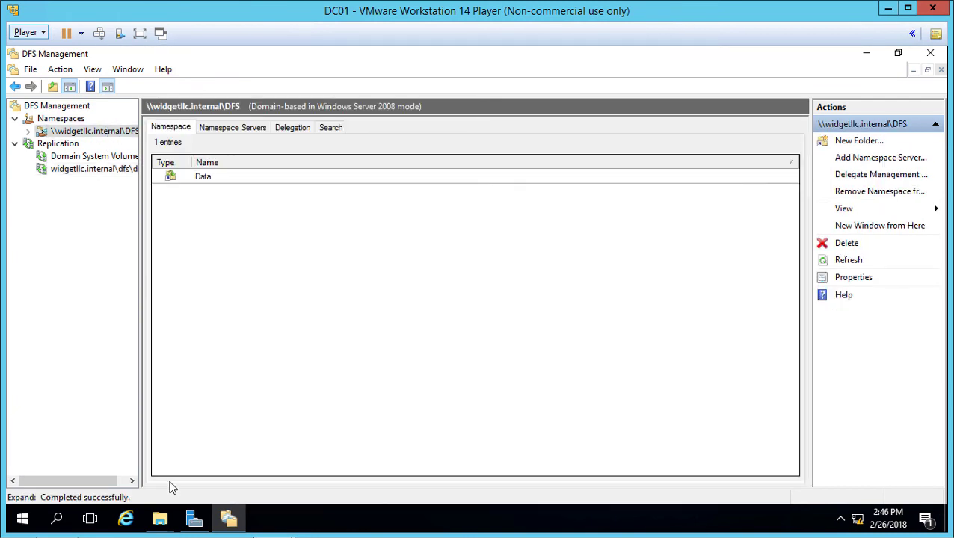
In the dfs Explorer window, open Data and check its path \\widgetllc\dfs\Data
{"action": "mouse_move", "coordinate": [160, 519]}
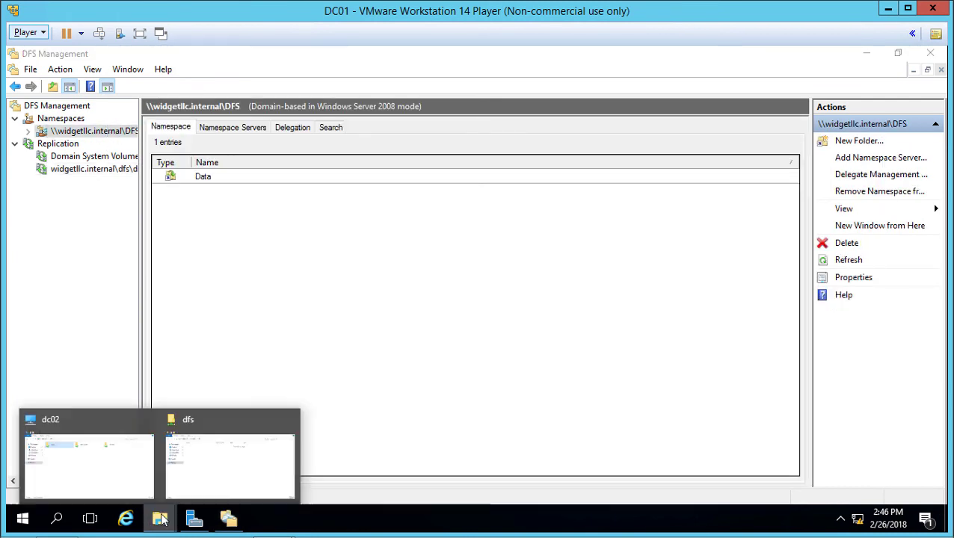
{"action": "left_click", "coordinate": [215, 459]}
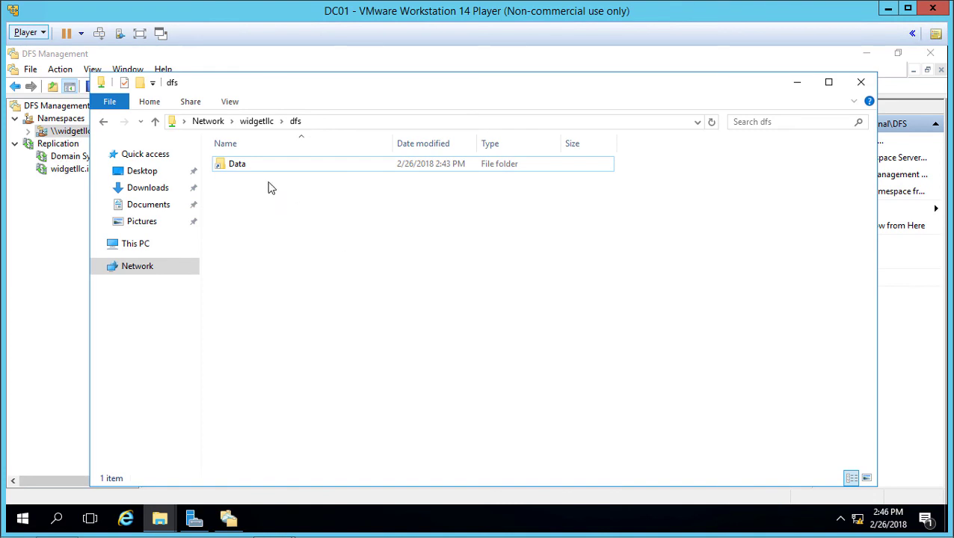
{"action": "left_click_drag", "start_coordinate": [356, 88], "coordinate": [420, 62]}
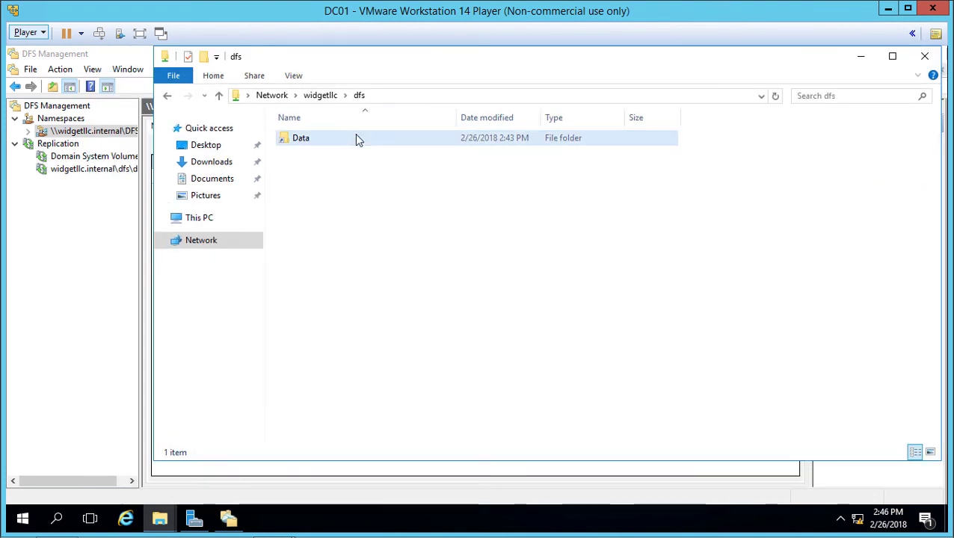
{"action": "double_click", "coordinate": [362, 142]}
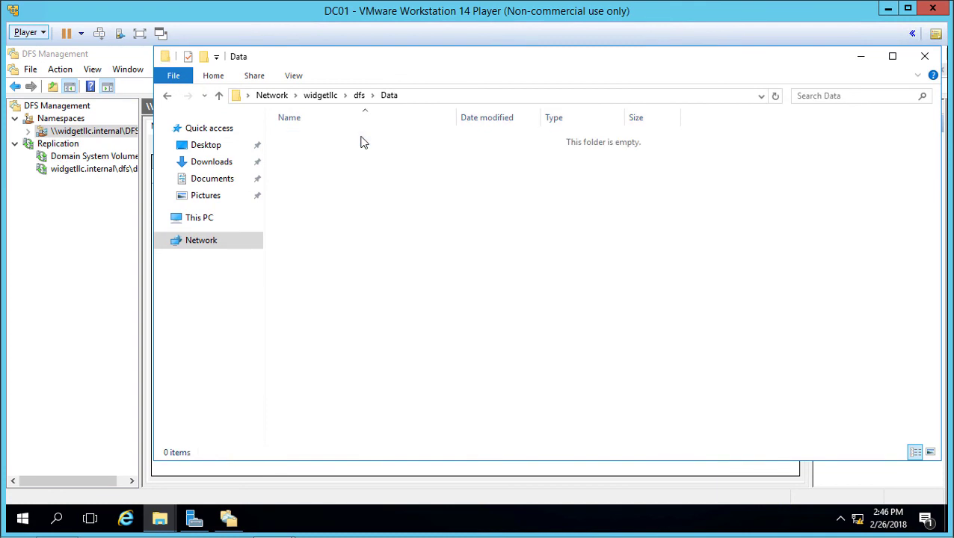
{"action": "left_click", "coordinate": [474, 99]}
{"action": "left_click", "coordinate": [470, 93]}
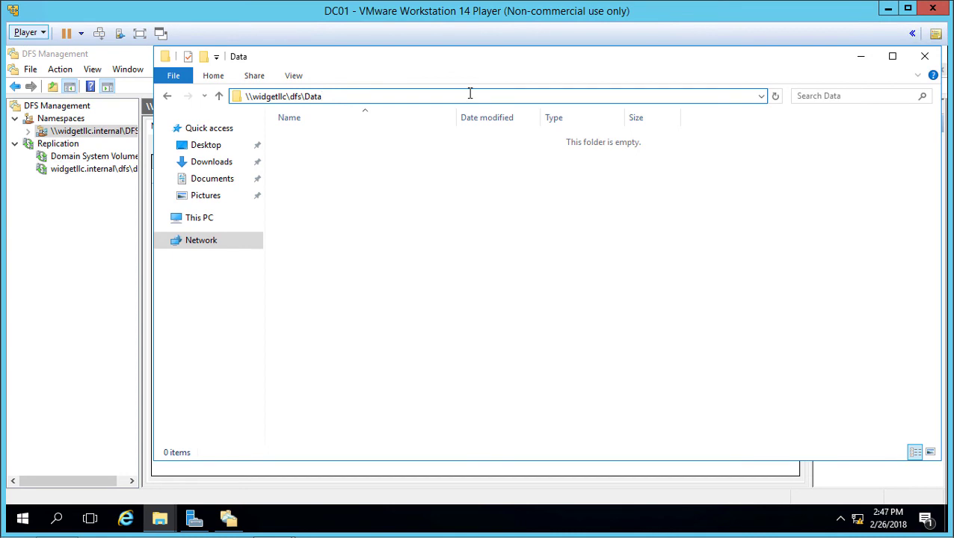
{"action": "left_click", "coordinate": [399, 183]}
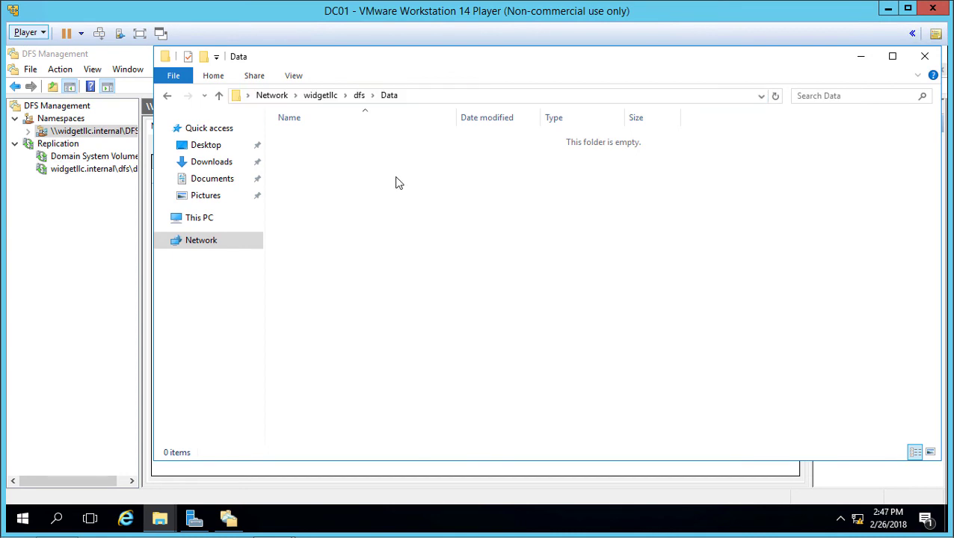
{"action": "left_click", "coordinate": [159, 521]}
Open a new Explorer window at \\dc01 and enter its Data share
{"action": "mouse_move", "coordinate": [160, 523]}
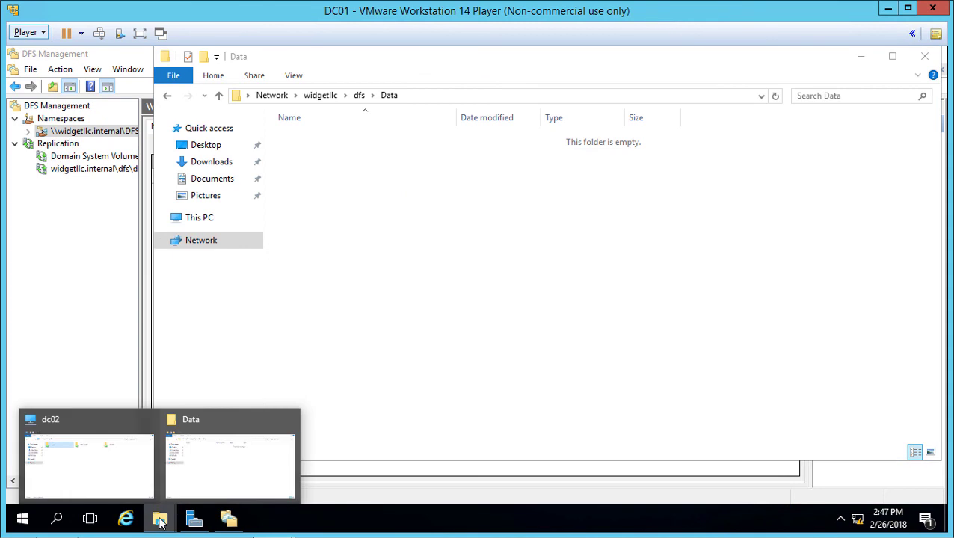
{"action": "right_click", "coordinate": [160, 522]}
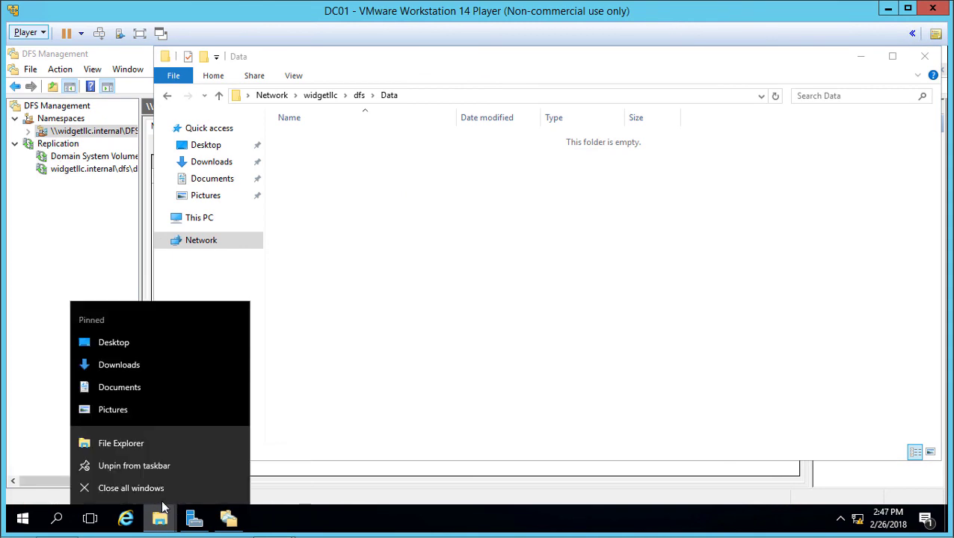
{"action": "left_click", "coordinate": [162, 444]}
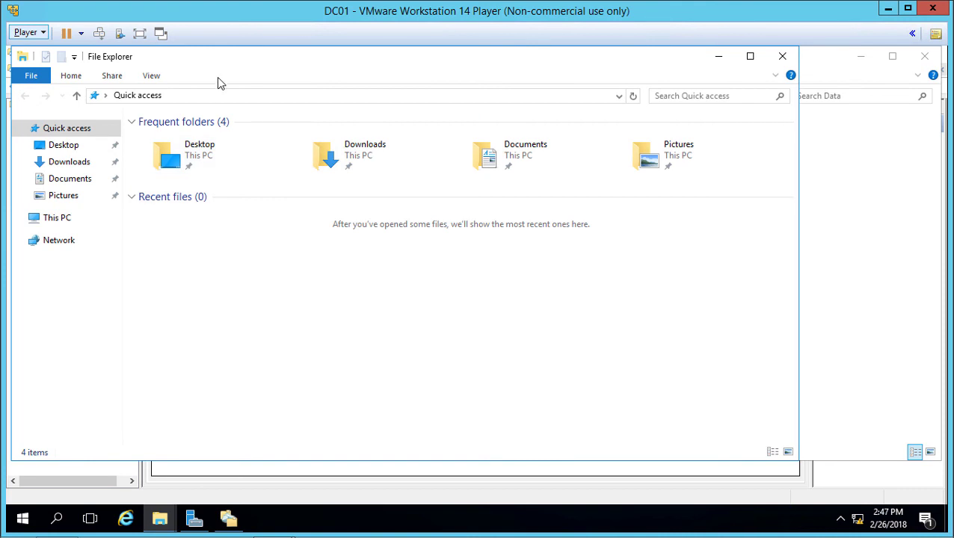
{"action": "left_click", "coordinate": [229, 96]}
{"action": "type", "text": "\\"}
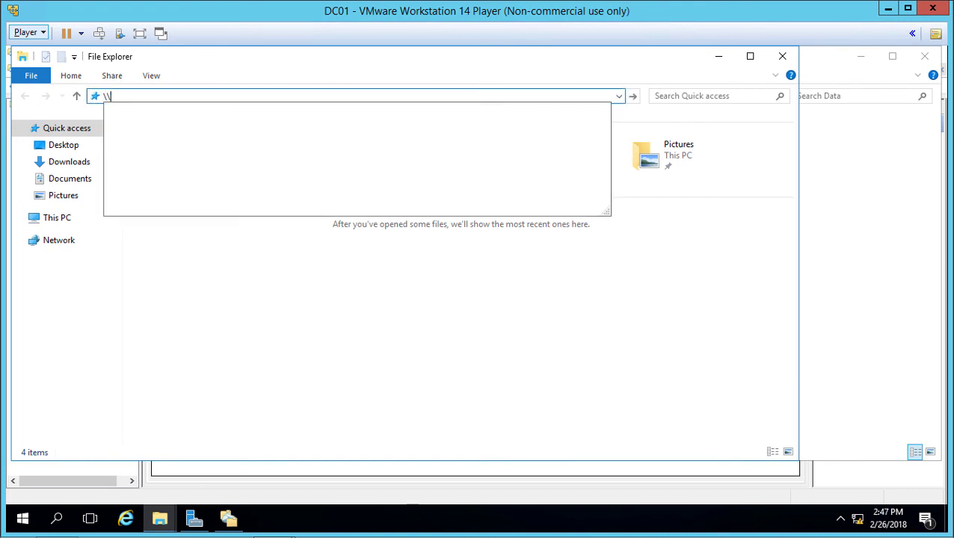
{"action": "type", "text": "dc01"}
{"action": "key", "text": "Return"}
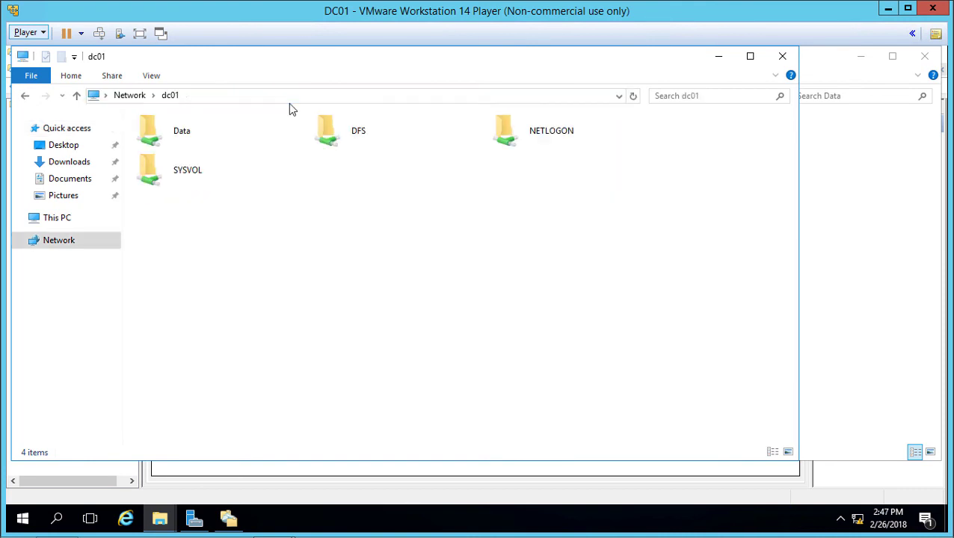
{"action": "double_click", "coordinate": [185, 139]}
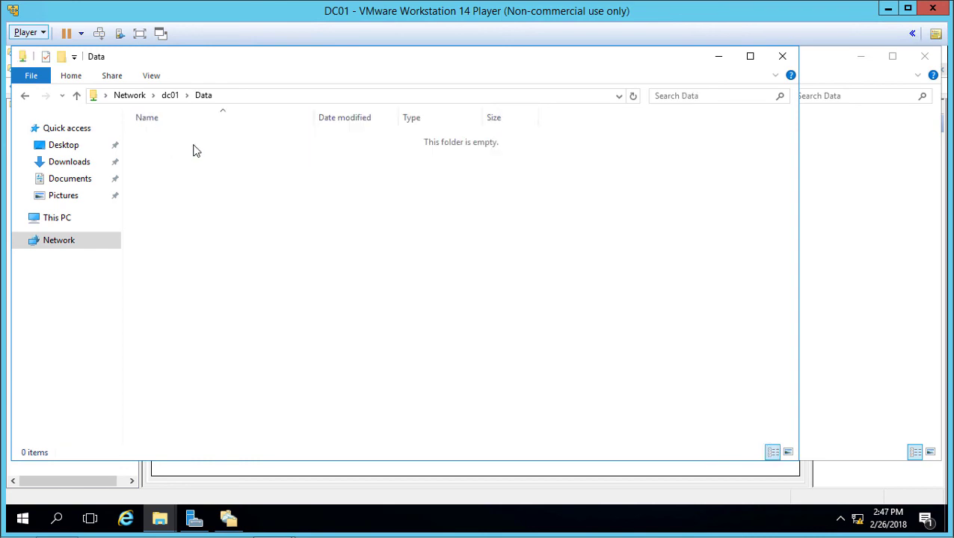
Create a new text document named Test in the Data share
{"action": "right_click", "coordinate": [239, 168]}
{"action": "mouse_move", "coordinate": [308, 336]}
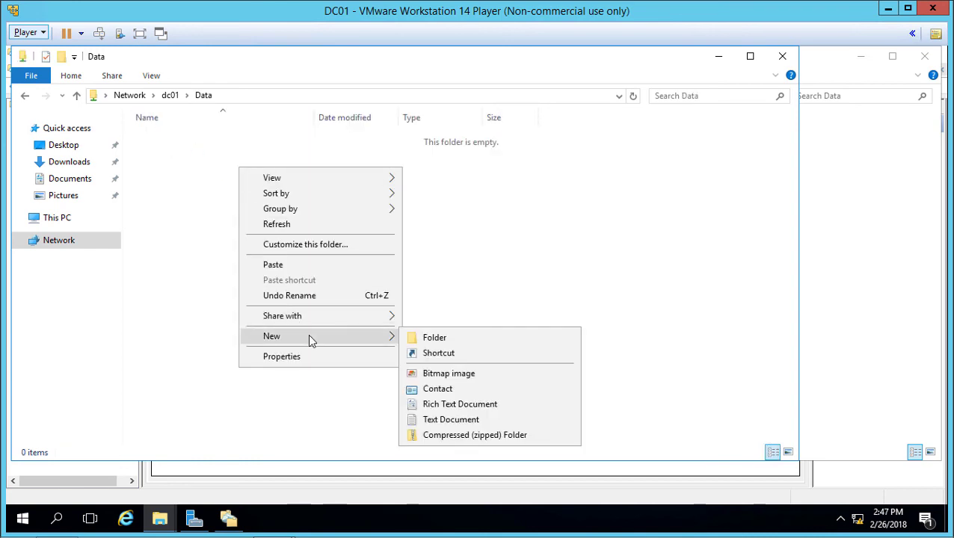
{"action": "left_click", "coordinate": [452, 420]}
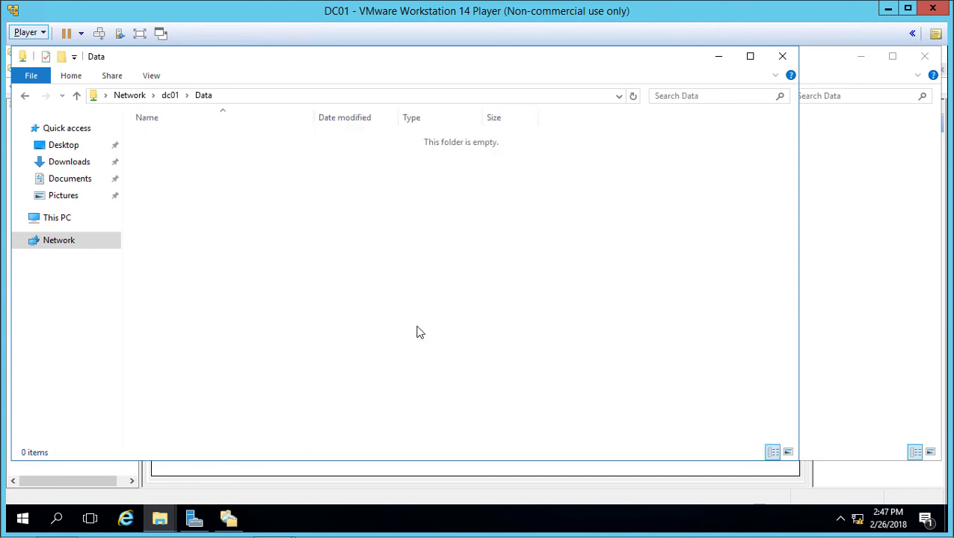
{"action": "type", "text": "Test"}
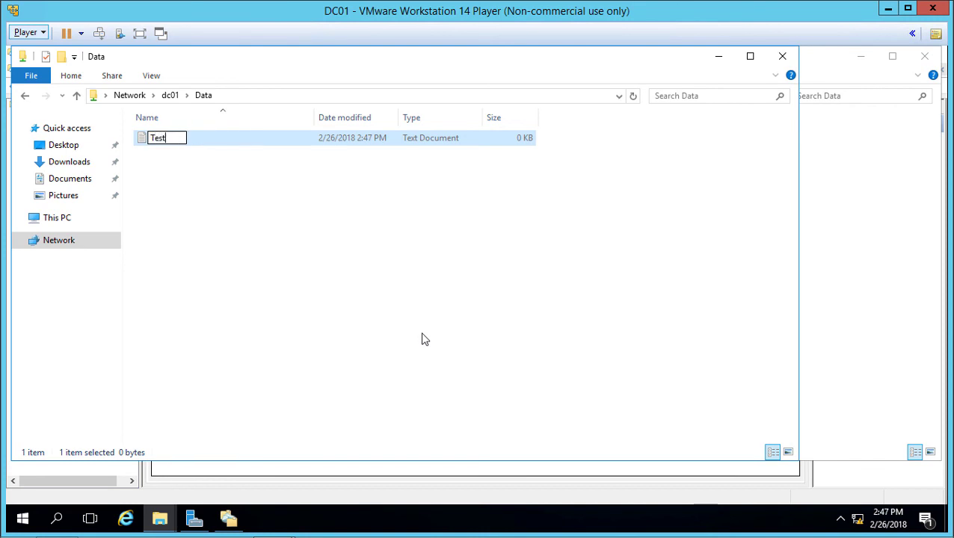
{"action": "key", "text": "Return"}
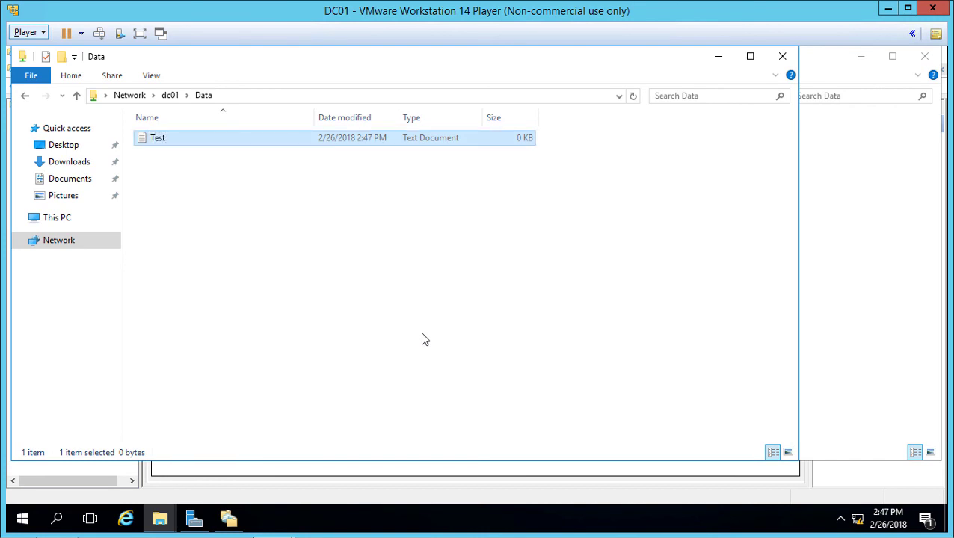
Open the Data share in the dc02 window and move it to the right
{"action": "left_click", "coordinate": [159, 524]}
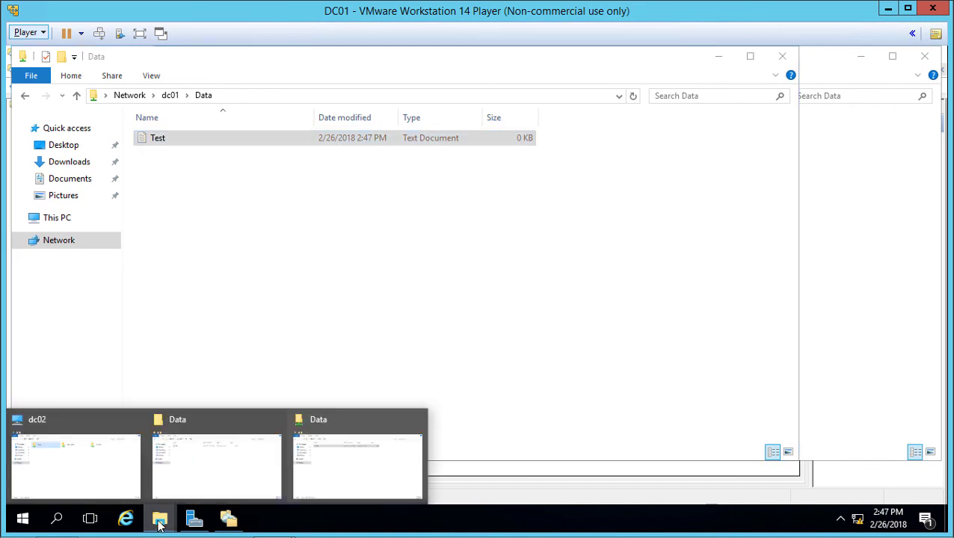
{"action": "left_click", "coordinate": [102, 490]}
{"action": "double_click", "coordinate": [297, 131]}
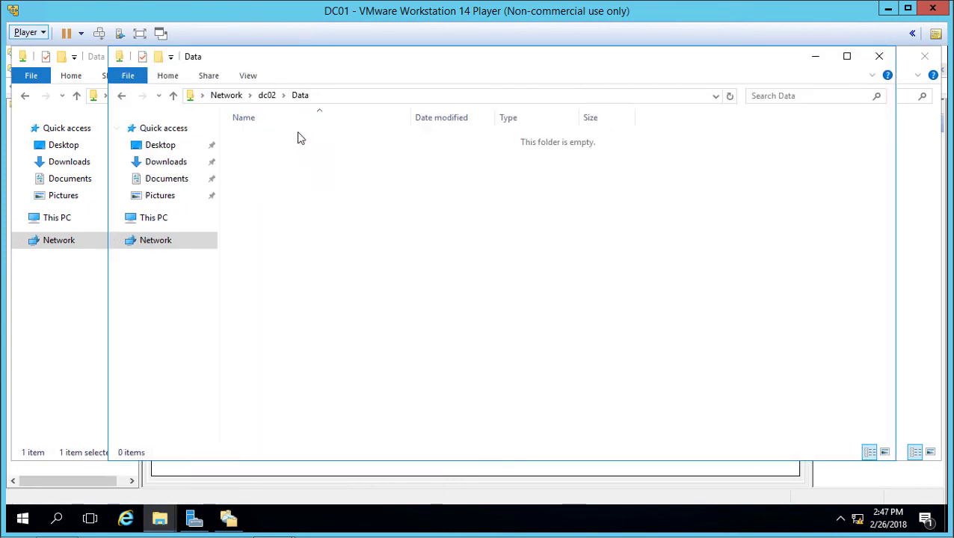
{"action": "left_click_drag", "start_coordinate": [334, 64], "coordinate": [577, 94]}
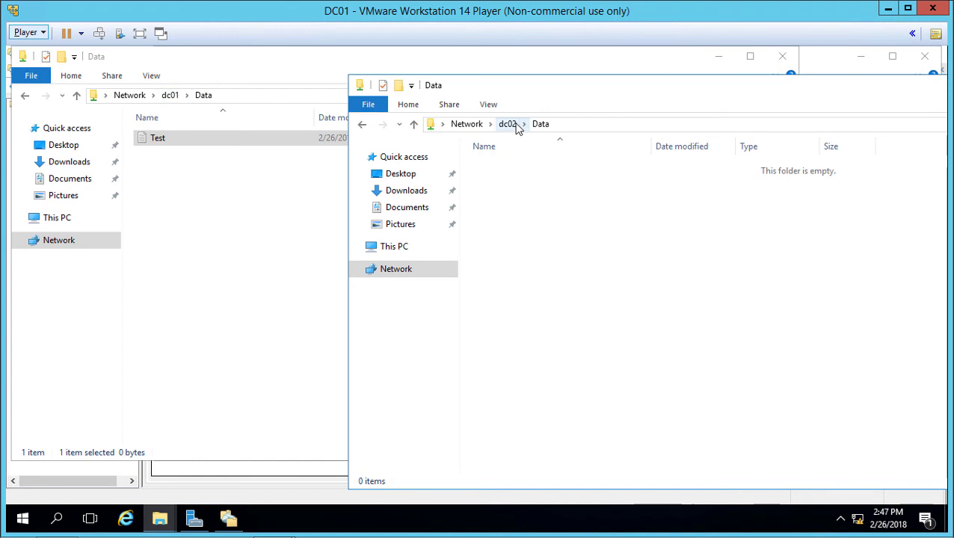
Place the \\widgetllc\dfs\Data window alongside and confirm Test appears in both
{"action": "left_click", "coordinate": [159, 521]}
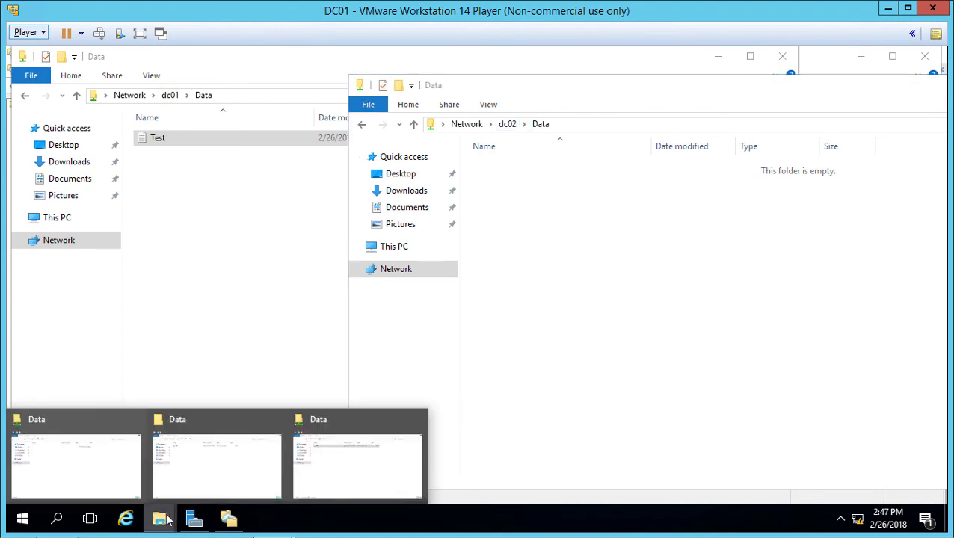
{"action": "left_click", "coordinate": [210, 490]}
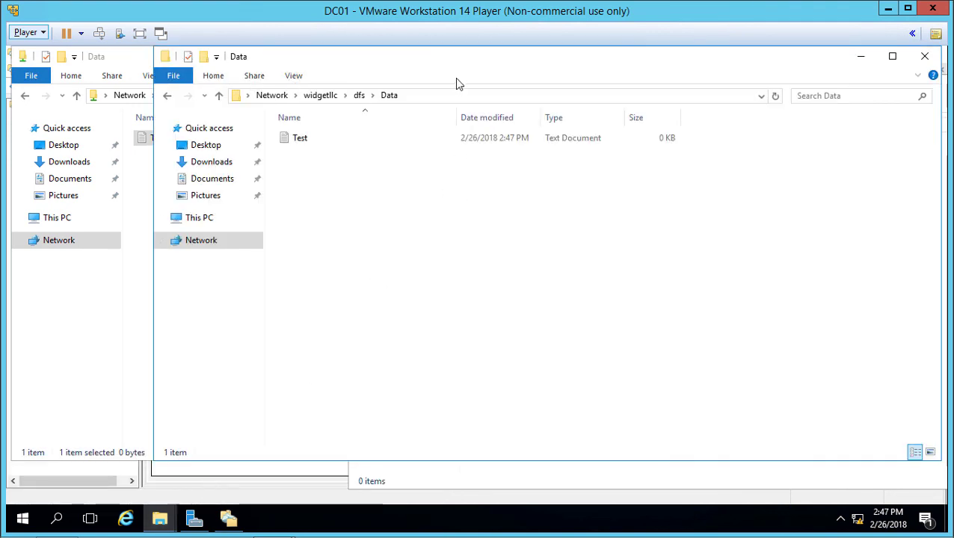
{"action": "left_click_drag", "start_coordinate": [533, 56], "coordinate": [471, 255]}
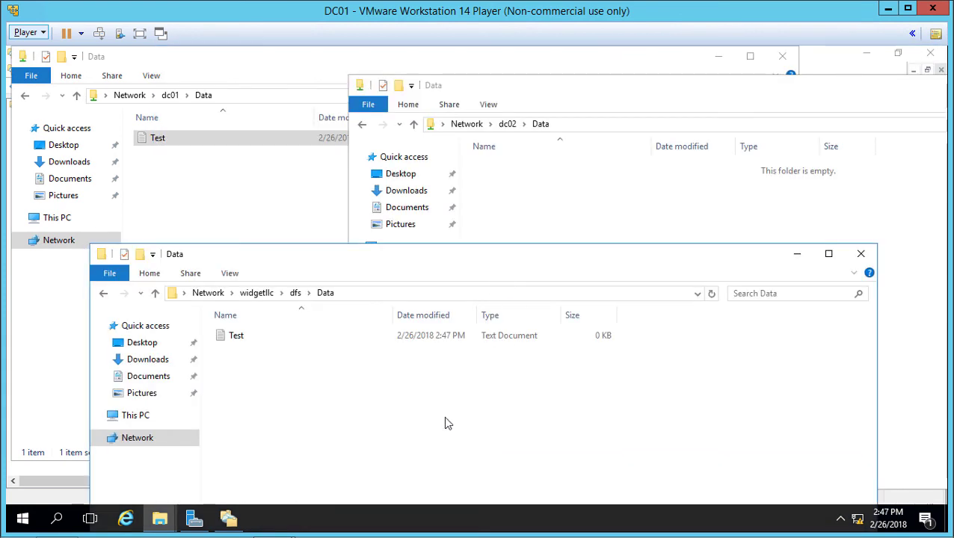
{"action": "left_click", "coordinate": [410, 293]}
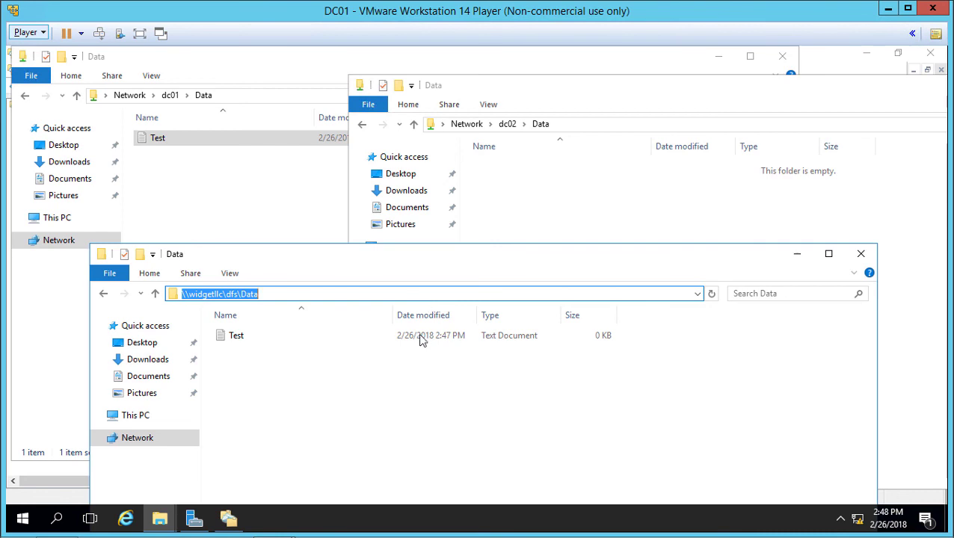
{"action": "left_click", "coordinate": [381, 374]}
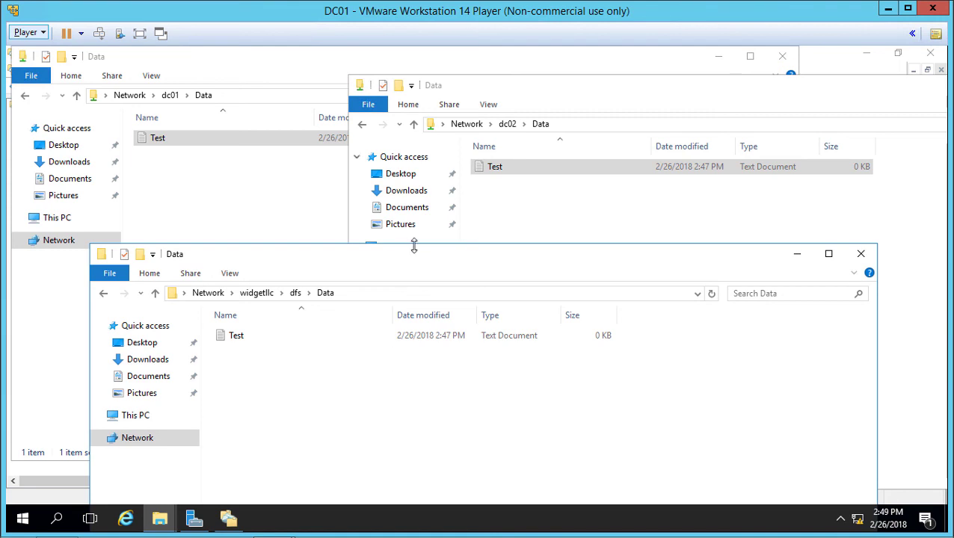
Go up from the DFS Data folder to This PC and open Map network drive
{"action": "left_click_drag", "start_coordinate": [417, 255], "coordinate": [441, 89]}
{"action": "left_click", "coordinate": [410, 122]}
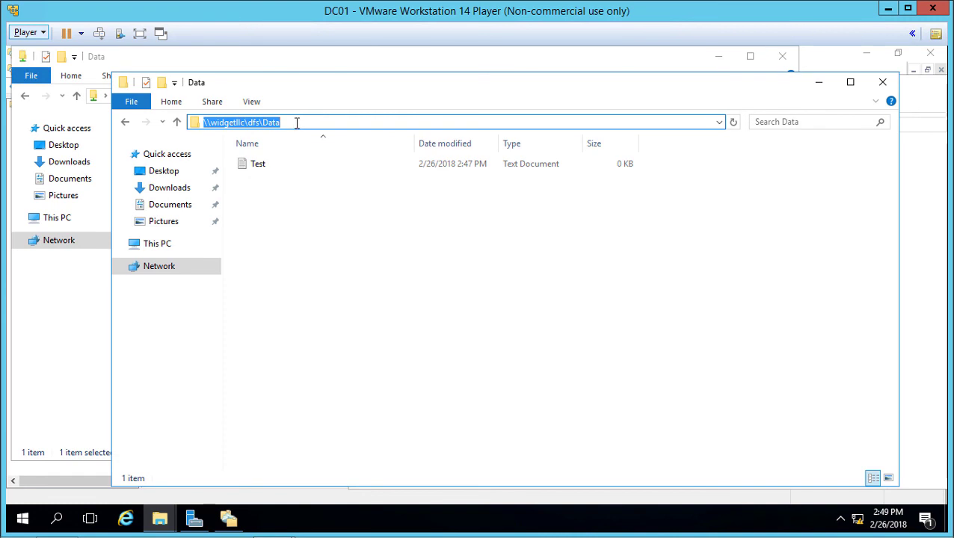
{"action": "key", "text": "Escape"}
{"action": "key", "text": "alt+Up"}
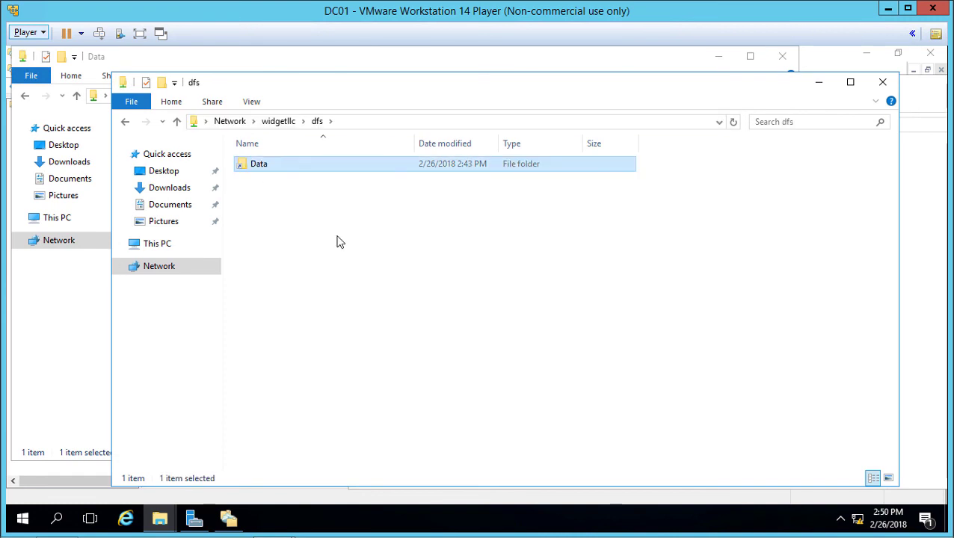
{"action": "left_click", "coordinate": [154, 249]}
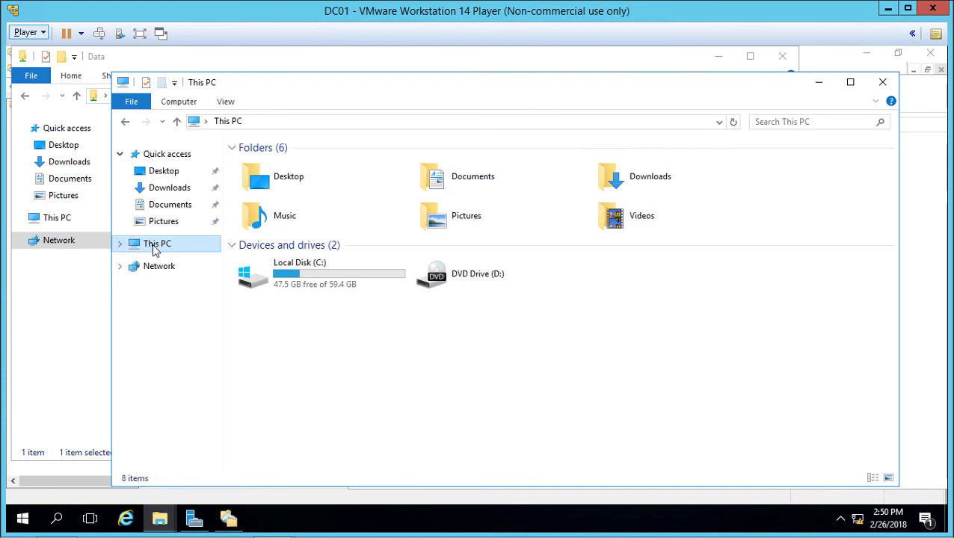
{"action": "left_click", "coordinate": [186, 106]}
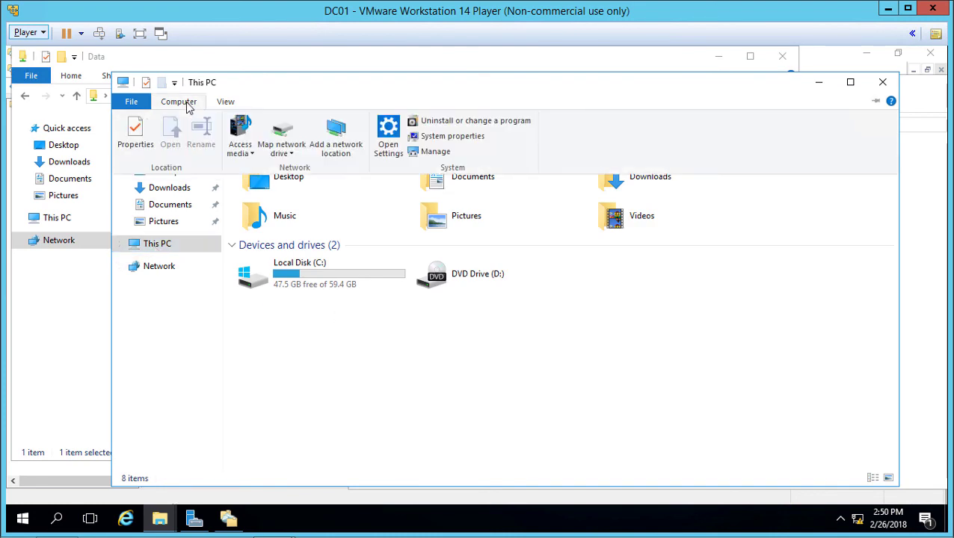
{"action": "left_click", "coordinate": [284, 144]}
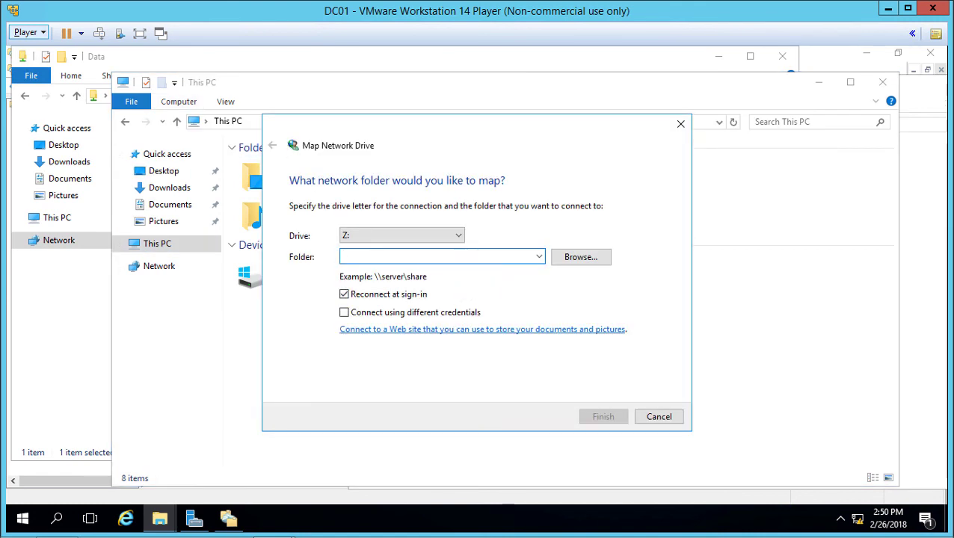
Map drive Z: to \\widgetllc\dfs\data
{"action": "type", "text": "\\widget"}
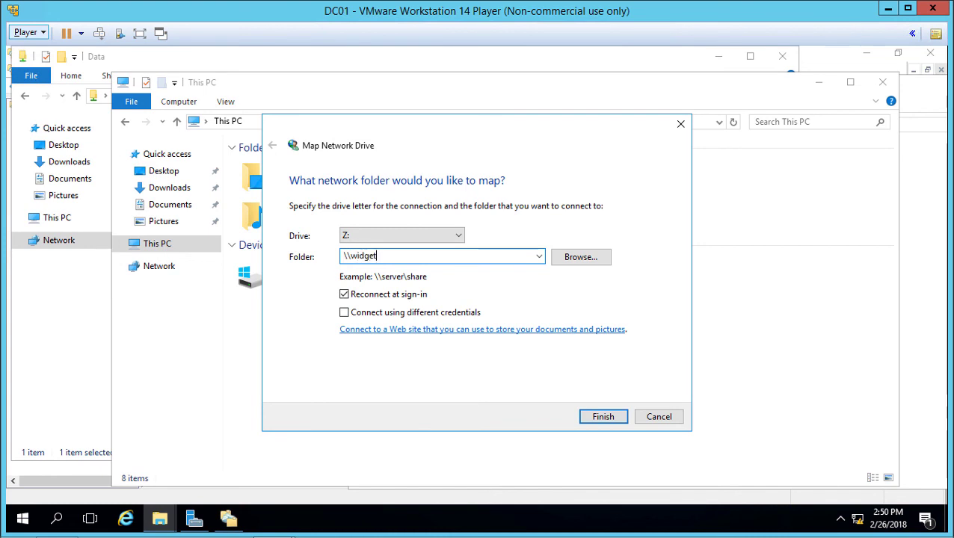
{"action": "type", "text": "llc\\dfs\\data"}
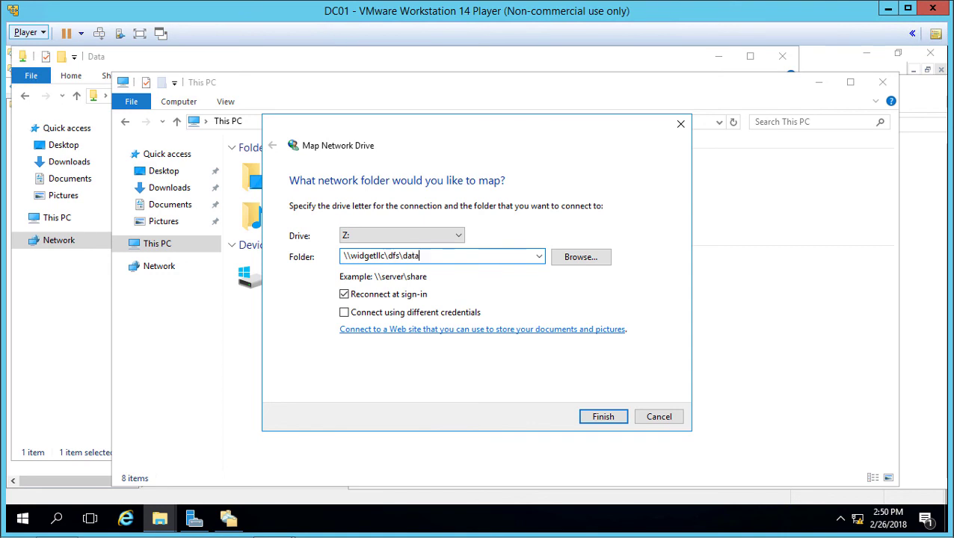
{"action": "left_click", "coordinate": [602, 417]}
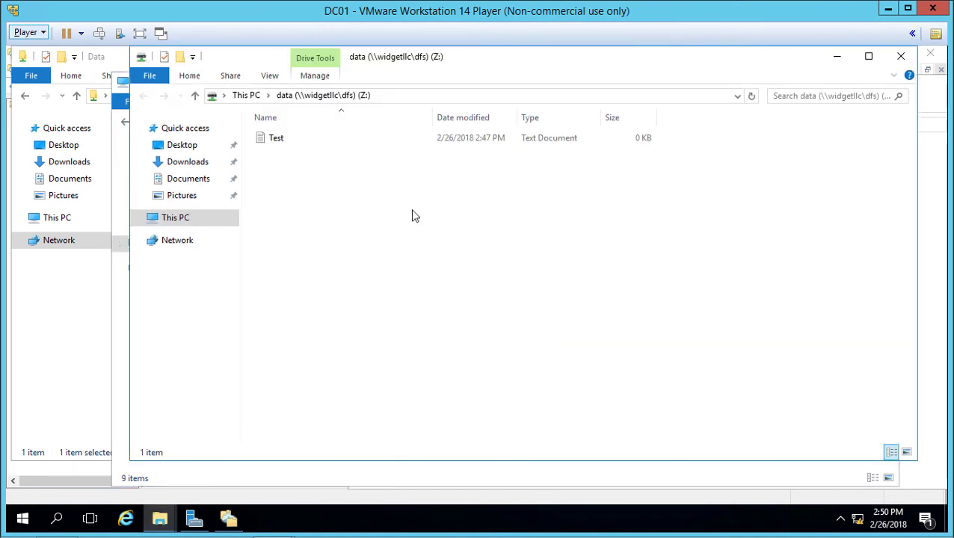
Return to This PC to confirm data (\\widgetllc\dfs) (Z:) is listed under Network locations
{"action": "left_click", "coordinate": [398, 93]}
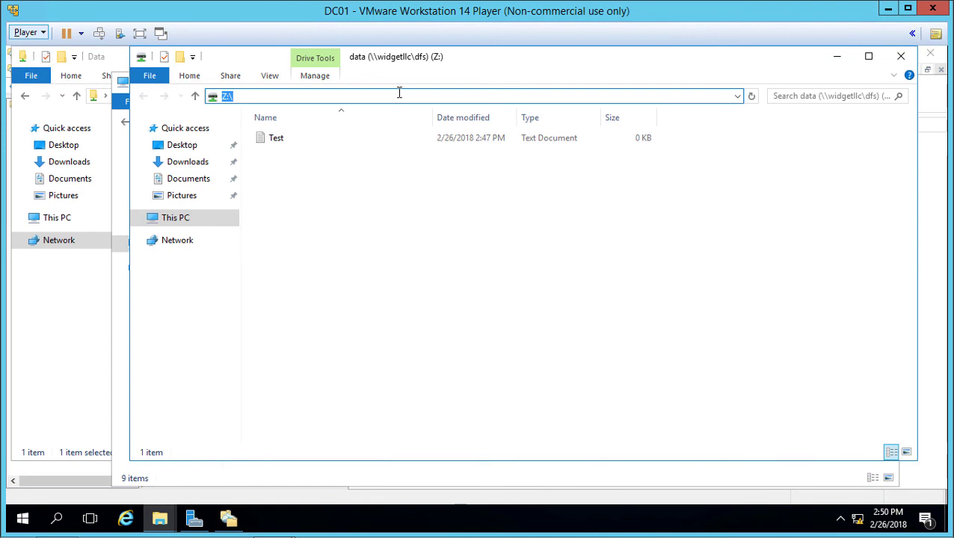
{"action": "left_click", "coordinate": [179, 219]}
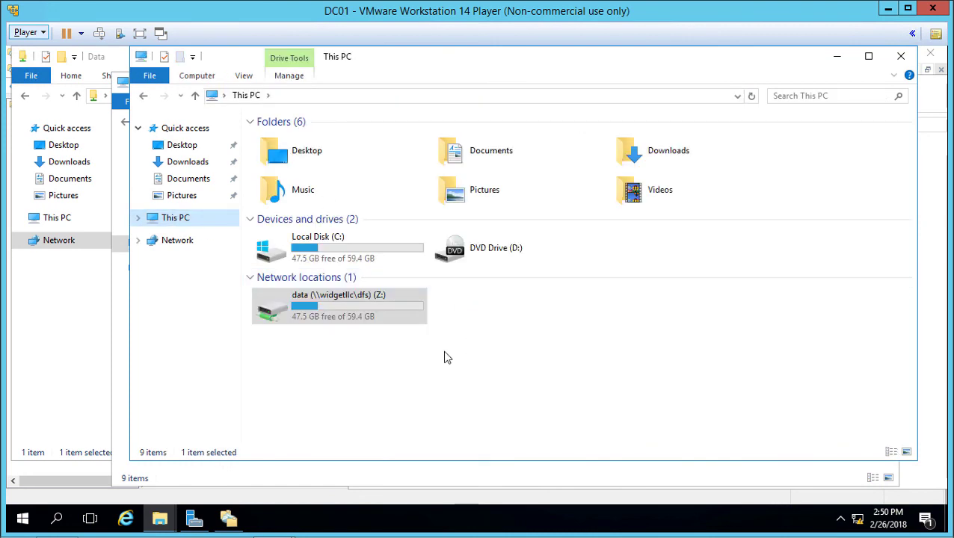
{"action": "left_click", "coordinate": [327, 364]}
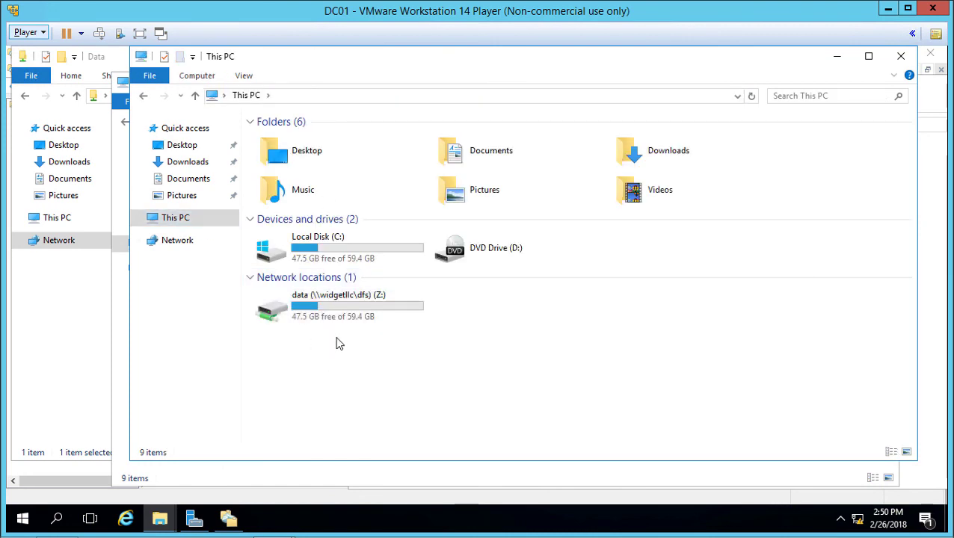